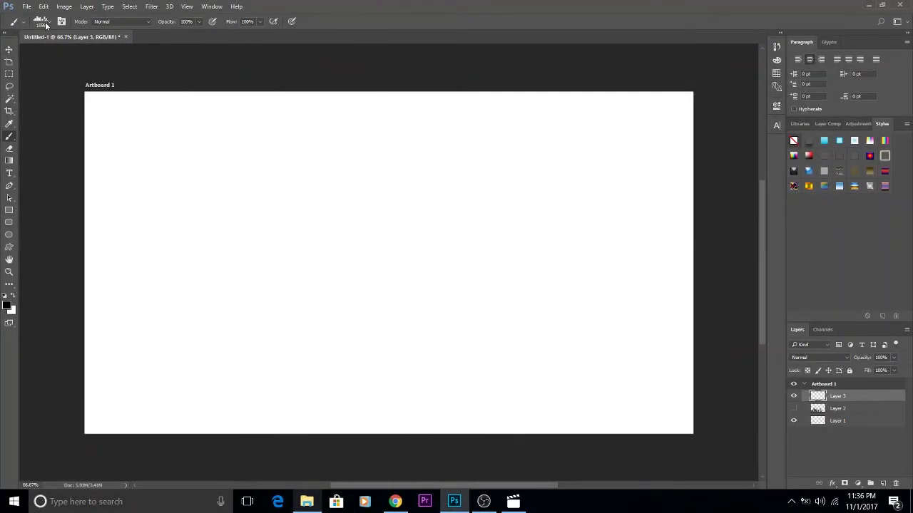
Add an empty Layer 4 above the black-and-white city skyline layers
{"action": "left_click", "coordinate": [46, 23]}
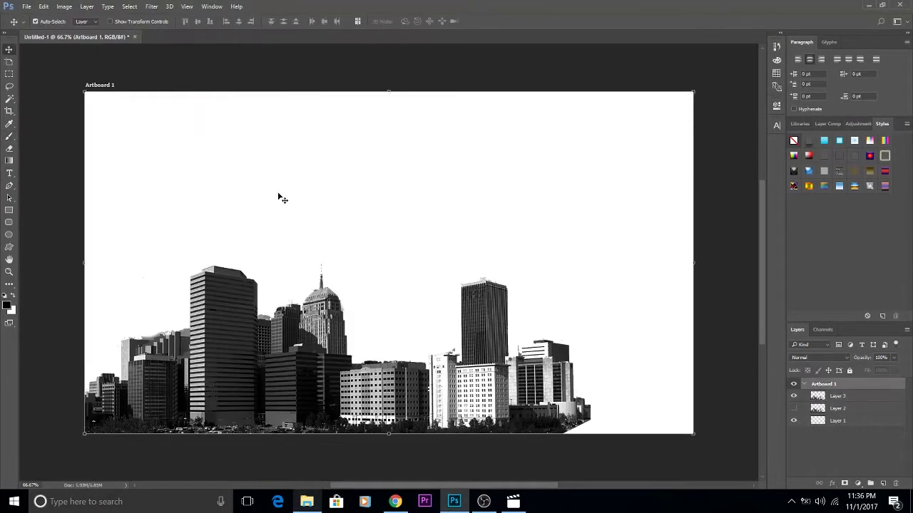
{"action": "left_click", "coordinate": [883, 484]}
{"action": "mouse_move", "coordinate": [306, 502]}
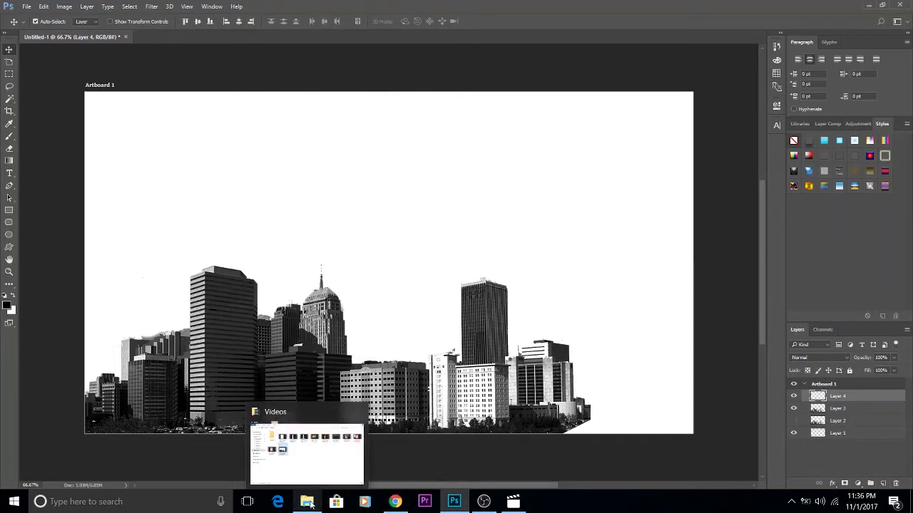
Open File Explorer and browse the E: drive's overlays folder
{"action": "left_click", "coordinate": [291, 434]}
{"action": "left_click", "coordinate": [114, 237]}
{"action": "double_click", "coordinate": [784, 179]}
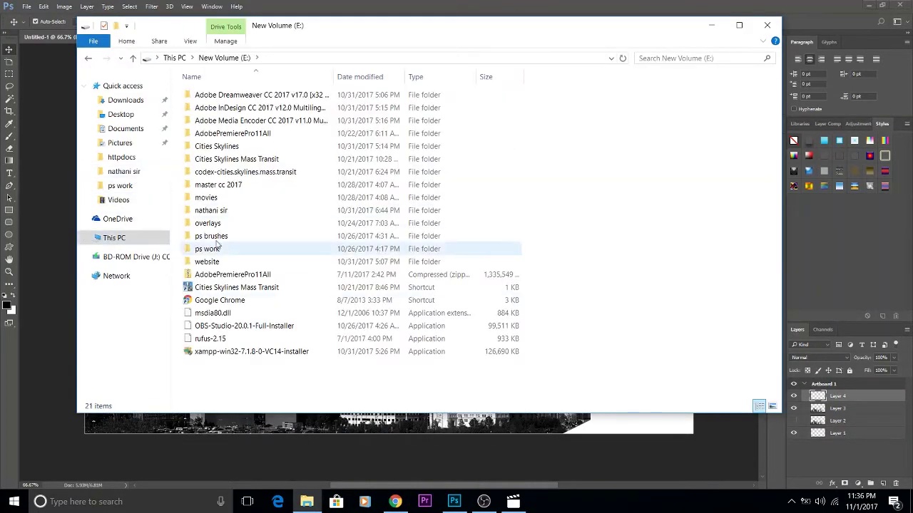
{"action": "left_click", "coordinate": [228, 225]}
{"action": "double_click", "coordinate": [228, 225]}
{"action": "left_click", "coordinate": [540, 303]}
{"action": "scroll", "coordinate": [540, 303], "scroll_direction": "down", "scroll_amount": 3}
{"action": "scroll", "coordinate": [539, 303], "scroll_direction": "up", "scroll_amount": 3}
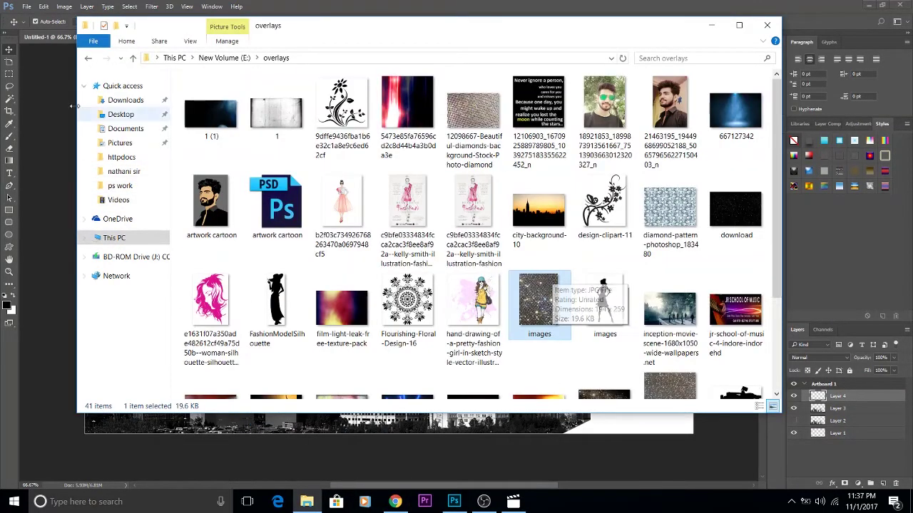
Check the Downloads folder, then go back to the E: drive contents
{"action": "left_click", "coordinate": [126, 100]}
{"action": "scroll", "coordinate": [357, 214], "scroll_direction": "up", "scroll_amount": 2}
{"action": "key", "text": "alt+Left"}
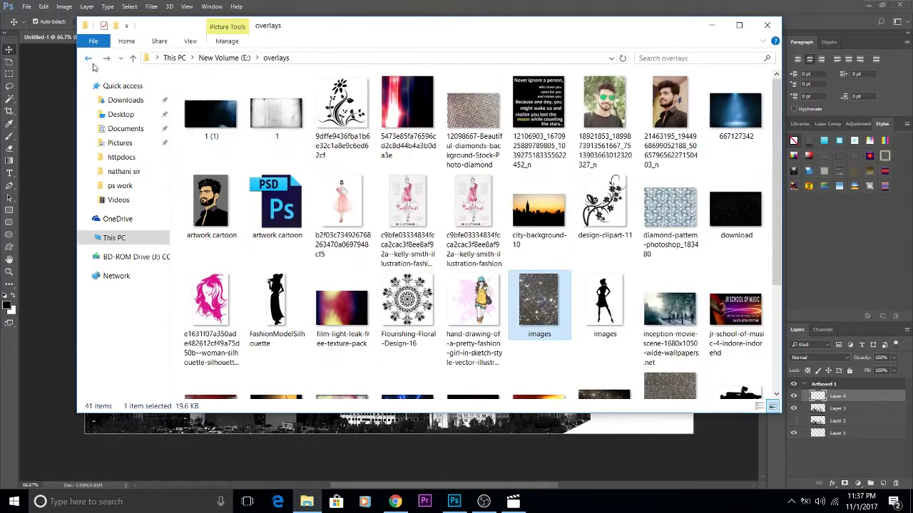
{"action": "key", "text": "alt+Left"}
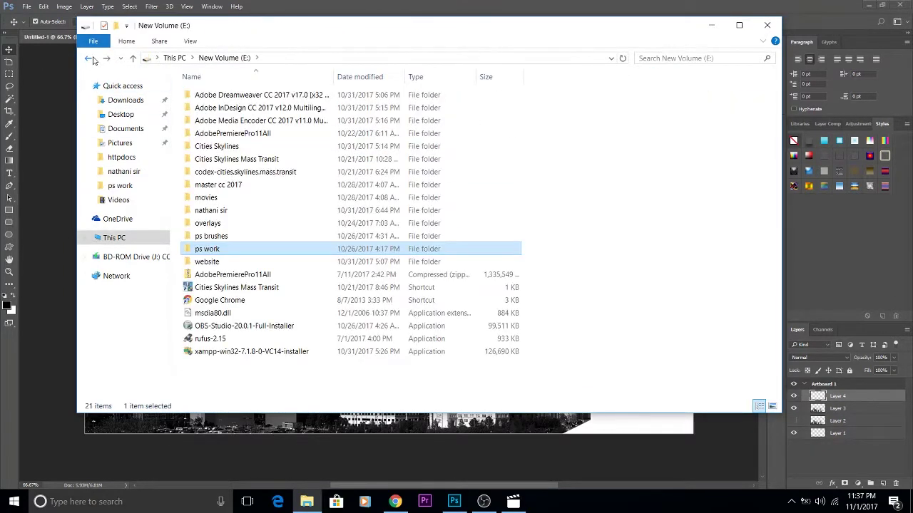
Open the nathani sir folder and drag the 699329 sunset image onto the artboard
{"action": "left_click", "coordinate": [120, 143]}
{"action": "left_click", "coordinate": [123, 171]}
{"action": "left_click", "coordinate": [336, 193]}
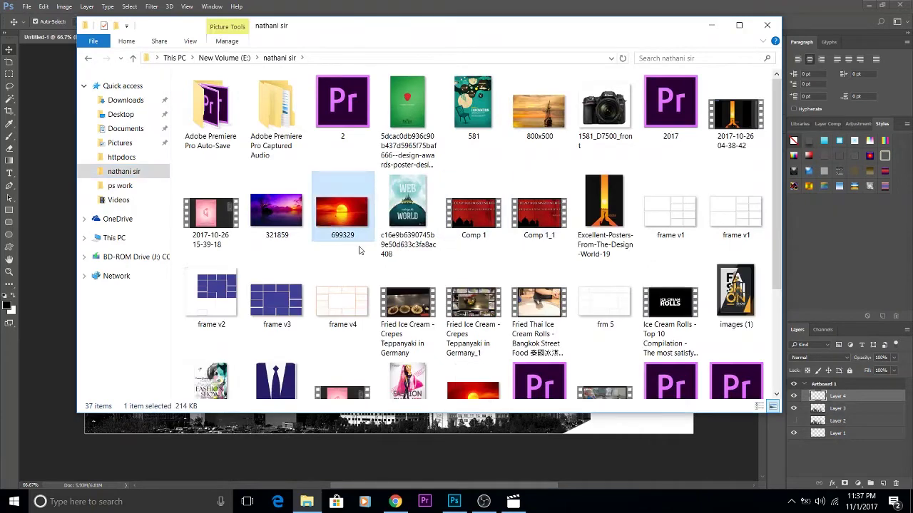
{"action": "scroll", "coordinate": [335, 87], "scroll_direction": "down", "scroll_amount": 2}
{"action": "left_click_drag", "start_coordinate": [335, 87], "coordinate": [593, 236]}
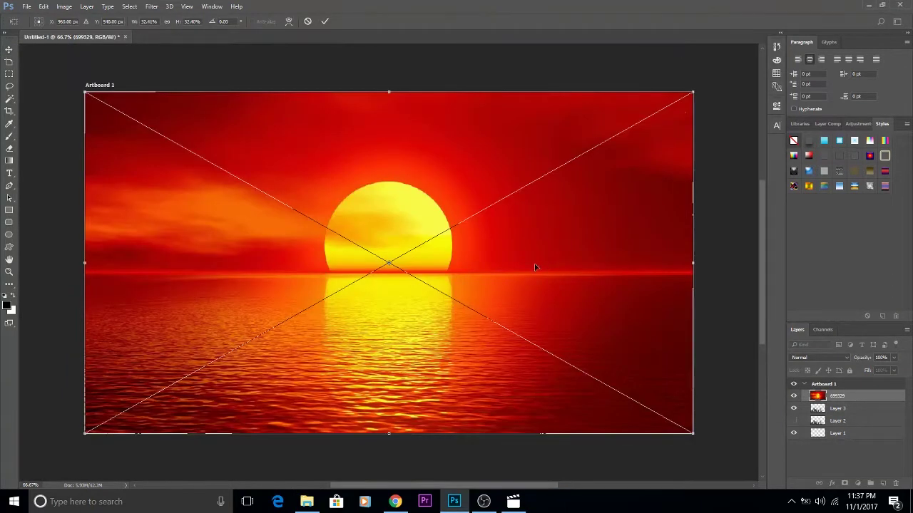
Commit the 699329 sunset, move it below the skyline, duplicate it and hide the original
{"action": "left_click", "coordinate": [324, 21]}
{"action": "left_click_drag", "start_coordinate": [836, 396], "coordinate": [793, 415]}
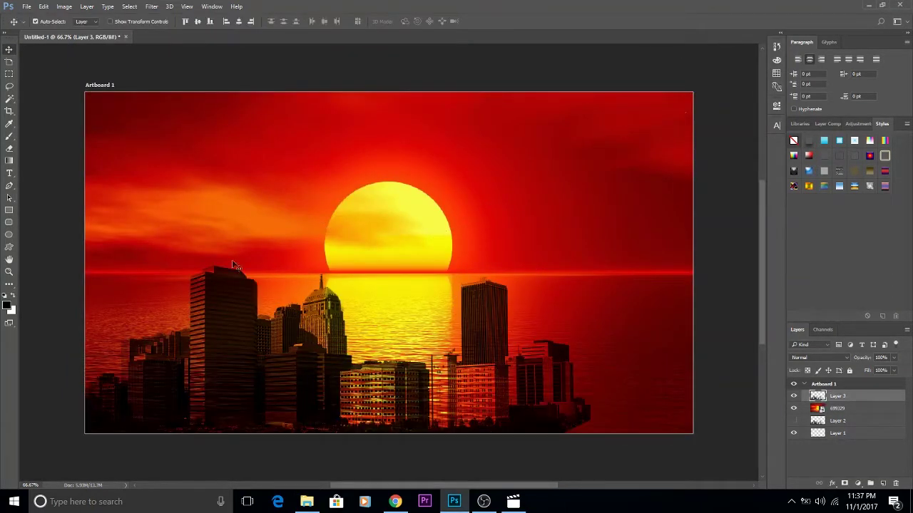
{"action": "key", "text": "ctrl+j"}
{"action": "left_click", "coordinate": [794, 409]}
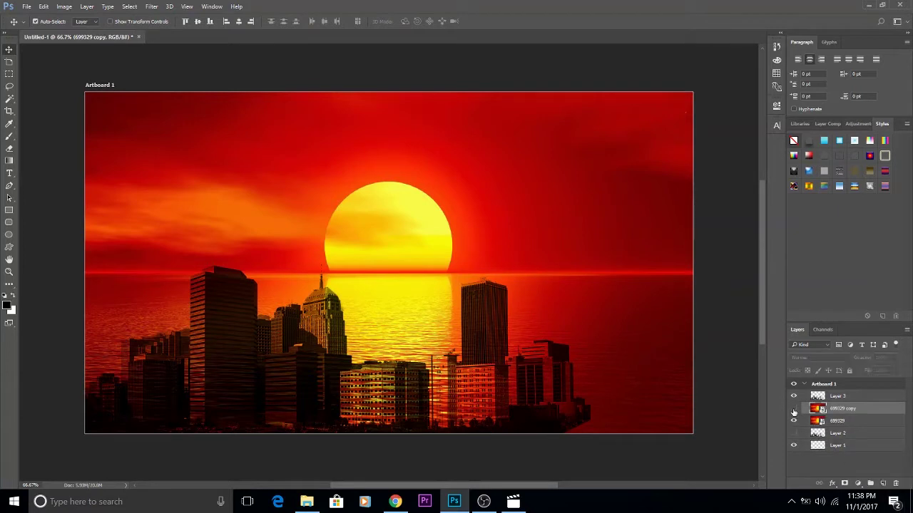
Rasterize the sunset copy, add a layer mask and erase it around the skyline
{"action": "left_click", "coordinate": [12, 150]}
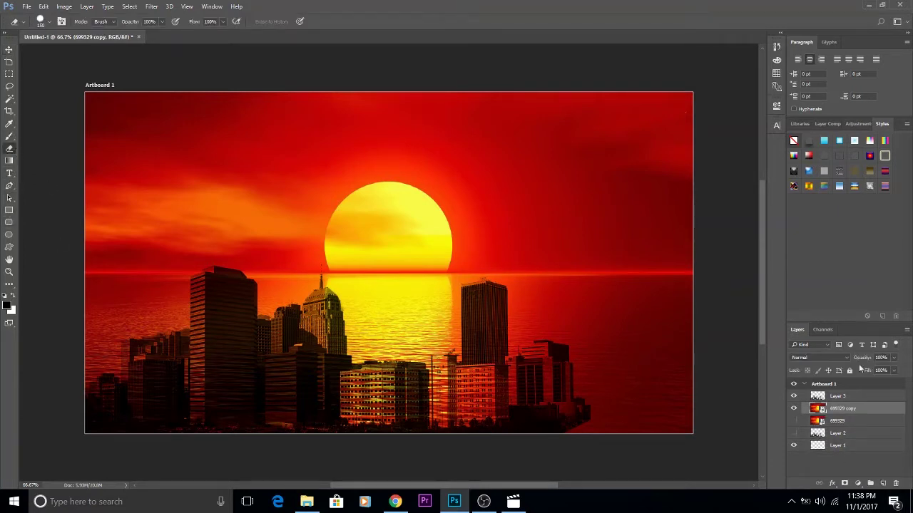
{"action": "left_click", "coordinate": [198, 320]}
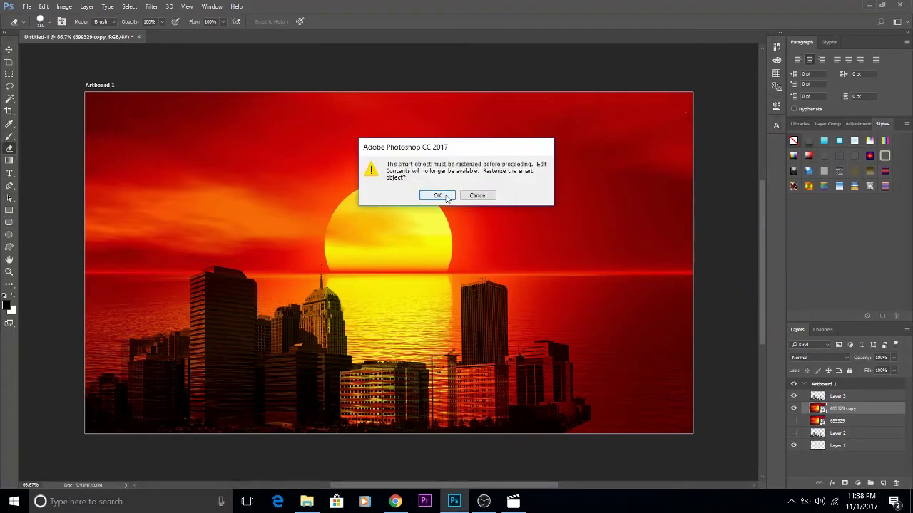
{"action": "left_click", "coordinate": [437, 195]}
{"action": "right_click", "coordinate": [872, 416]}
{"action": "left_click", "coordinate": [846, 412]}
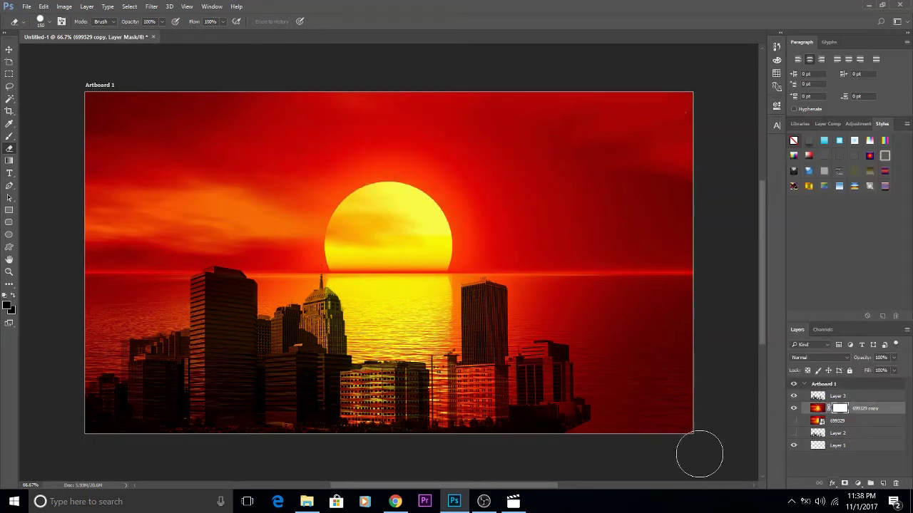
{"action": "mouse_move", "coordinate": [108, 332]}
{"action": "left_mouse_down"}
{"action": "mouse_move", "coordinate": [487, 356]}
{"action": "mouse_move", "coordinate": [513, 400]}
{"action": "mouse_move", "coordinate": [539, 363]}
{"action": "left_mouse_up"}
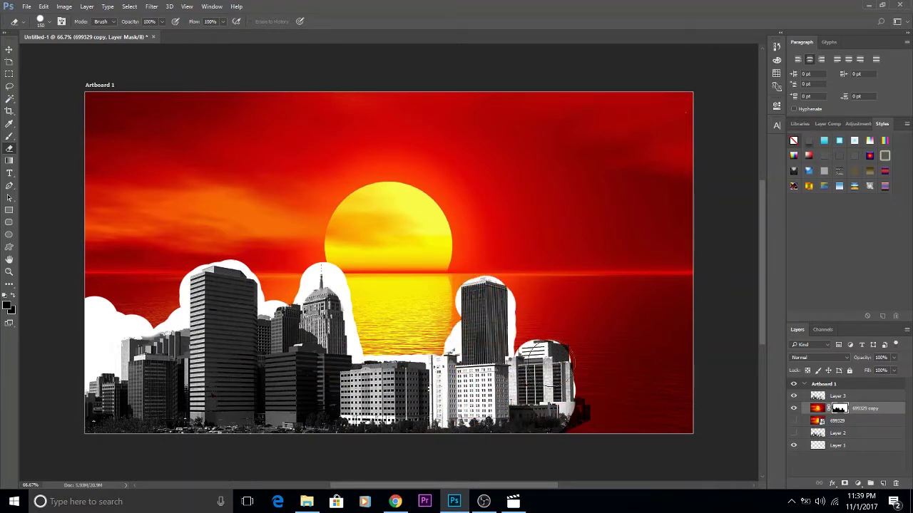
{"action": "left_click", "coordinate": [9, 50]}
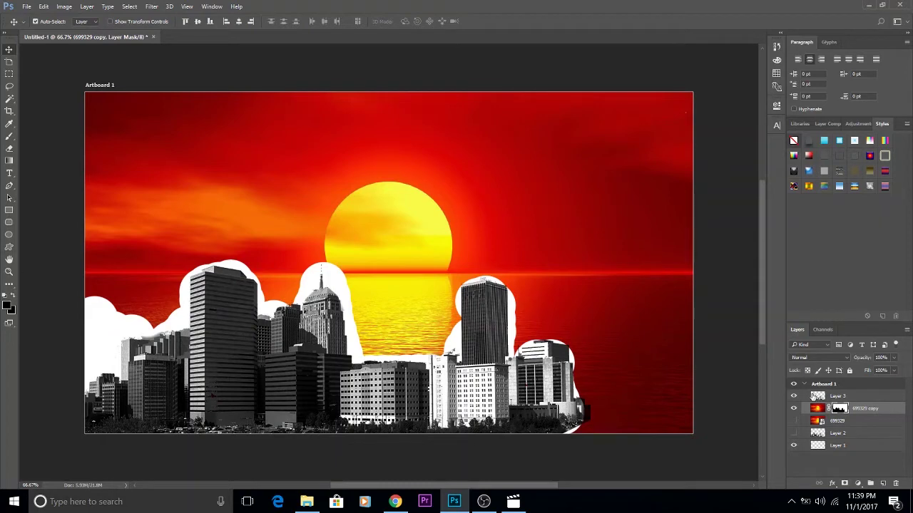
Brush-paint the mesa layer's mask to hide the sky above and beside the mesa
{"action": "left_click", "coordinate": [9, 123]}
{"action": "left_click", "coordinate": [41, 20]}
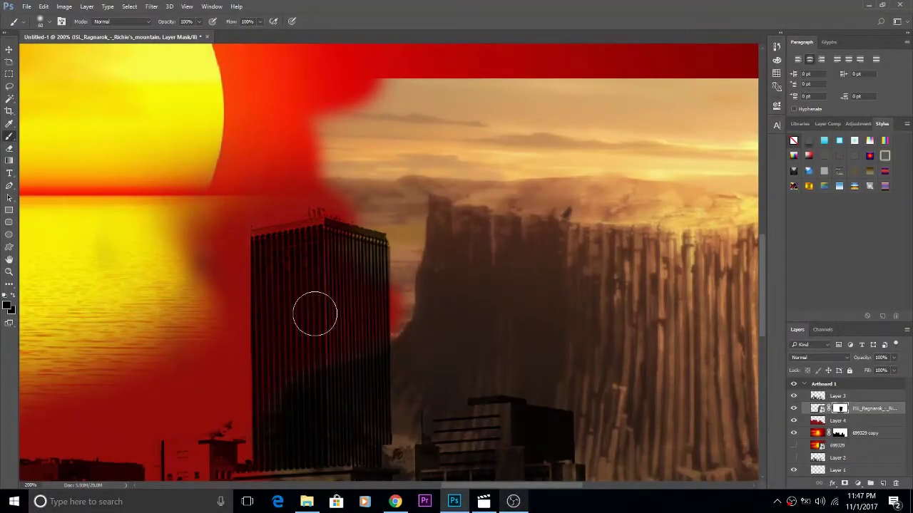
{"action": "left_click_drag", "start_coordinate": [428, 79], "coordinate": [371, 322]}
{"action": "scroll", "coordinate": [158, 338], "scroll_direction": "up", "scroll_amount": 2}
{"action": "scroll", "coordinate": [158, 338], "scroll_direction": "right", "scroll_amount": 2}
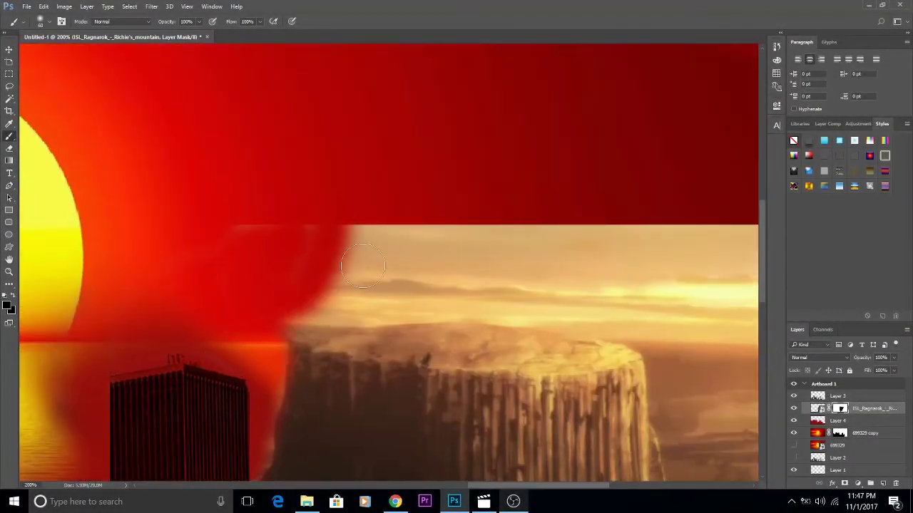
{"action": "left_click_drag", "start_coordinate": [363, 267], "coordinate": [417, 250]}
{"action": "mouse_move", "coordinate": [321, 307]}
{"action": "left_mouse_down"}
{"action": "mouse_move", "coordinate": [387, 281]}
{"action": "mouse_move", "coordinate": [706, 321]}
{"action": "left_mouse_up"}
{"action": "mouse_move", "coordinate": [629, 348]}
{"action": "left_mouse_down"}
{"action": "mouse_move", "coordinate": [390, 333]}
{"action": "mouse_move", "coordinate": [518, 259]}
{"action": "mouse_move", "coordinate": [443, 342]}
{"action": "mouse_move", "coordinate": [352, 178]}
{"action": "left_mouse_up"}
{"action": "mouse_move", "coordinate": [424, 167]}
{"action": "left_mouse_down"}
{"action": "mouse_move", "coordinate": [348, 228]}
{"action": "mouse_move", "coordinate": [356, 276]}
{"action": "mouse_move", "coordinate": [480, 281]}
{"action": "mouse_move", "coordinate": [652, 182]}
{"action": "left_mouse_up"}
Paint the mask so the central and right-hand buildings stay in front, then view at 100%
{"action": "mouse_move", "coordinate": [100, 252]}
{"action": "left_mouse_down"}
{"action": "mouse_move", "coordinate": [320, 360]}
{"action": "mouse_move", "coordinate": [399, 153]}
{"action": "left_mouse_up"}
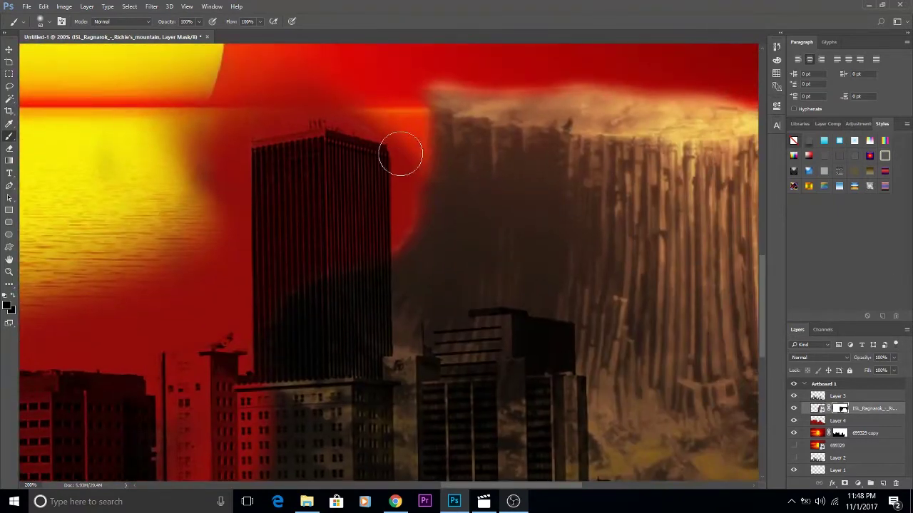
{"action": "scroll", "coordinate": [316, 154], "scroll_direction": "up", "scroll_amount": 3}
{"action": "mouse_move", "coordinate": [318, 360]}
{"action": "left_mouse_down"}
{"action": "mouse_move", "coordinate": [414, 271]}
{"action": "mouse_move", "coordinate": [418, 347]}
{"action": "mouse_move", "coordinate": [520, 269]}
{"action": "left_mouse_up"}
{"action": "mouse_move", "coordinate": [455, 210]}
{"action": "left_mouse_down"}
{"action": "mouse_move", "coordinate": [550, 190]}
{"action": "mouse_move", "coordinate": [574, 220]}
{"action": "mouse_move", "coordinate": [603, 299]}
{"action": "left_mouse_up"}
{"action": "left_click_drag", "start_coordinate": [327, 199], "coordinate": [370, 356]}
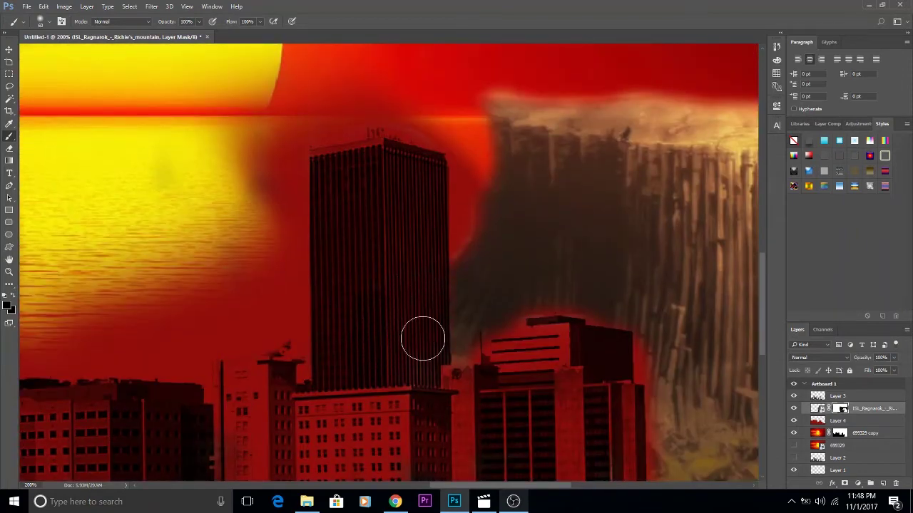
{"action": "left_click_drag", "start_coordinate": [423, 338], "coordinate": [330, 191]}
{"action": "left_click_drag", "start_coordinate": [550, 338], "coordinate": [472, 392]}
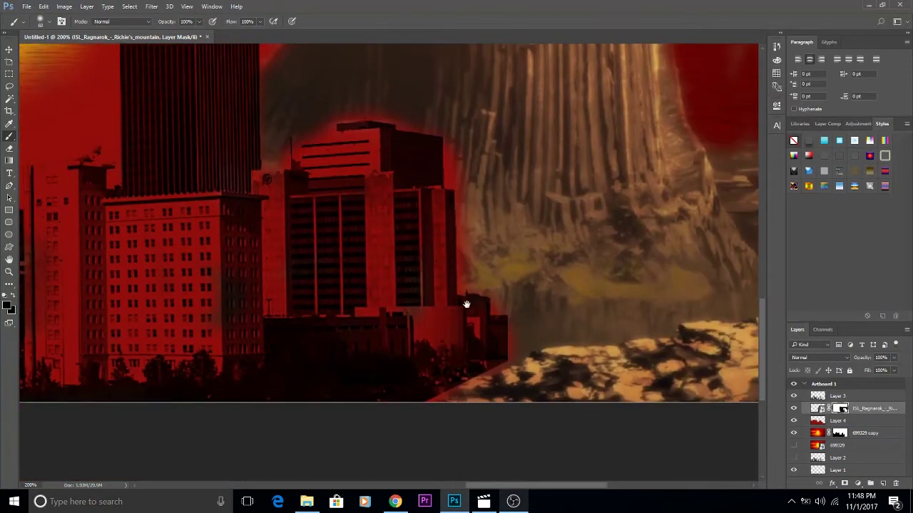
{"action": "left_click_drag", "start_coordinate": [466, 304], "coordinate": [471, 359]}
{"action": "key", "text": "ctrl+0"}
{"action": "key", "text": "ctrl+1"}
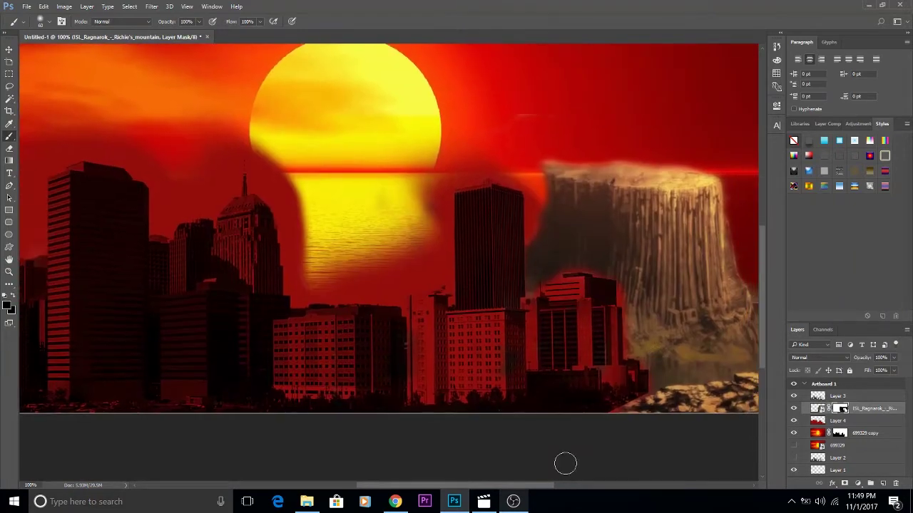
Swap the painting colours and target the mesa layer's mask with the Brush tool
{"action": "left_click", "coordinate": [842, 438]}
{"action": "key", "text": "alt+bracketright"}
{"action": "key", "text": "alt+bracketright"}
{"action": "key", "text": "alt+bracketright"}
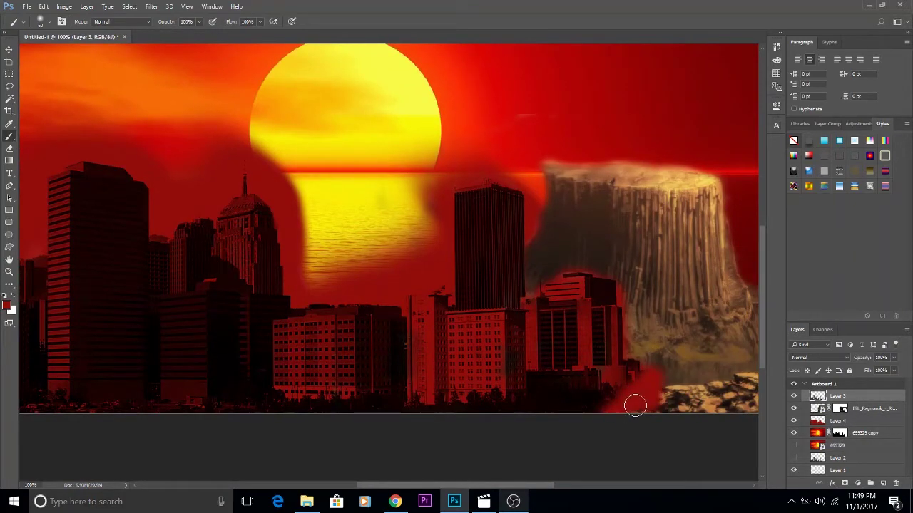
{"action": "left_click", "coordinate": [839, 409]}
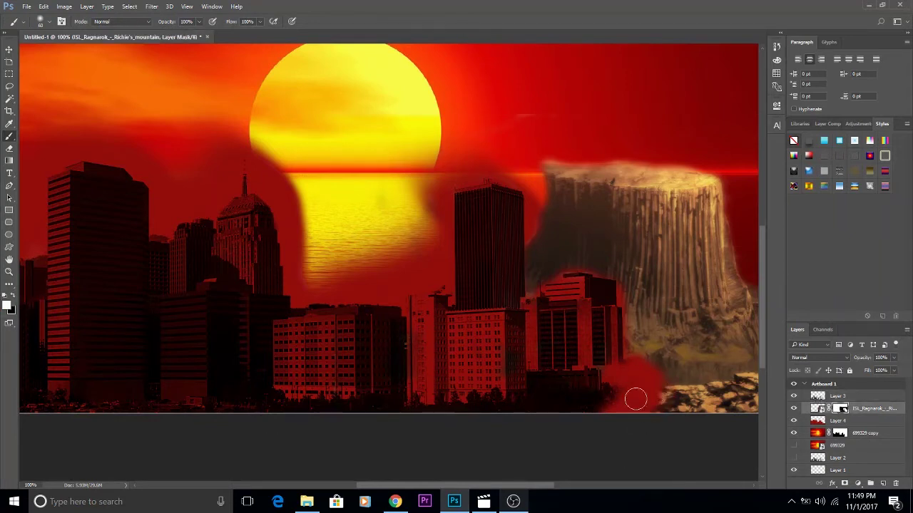
{"action": "left_click", "coordinate": [837, 434]}
{"action": "key", "text": "e"}
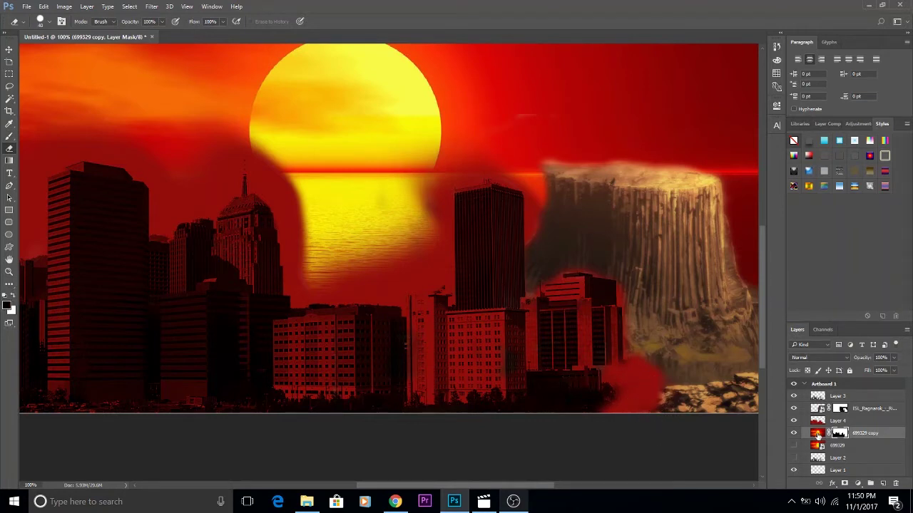
{"action": "left_click", "coordinate": [9, 137]}
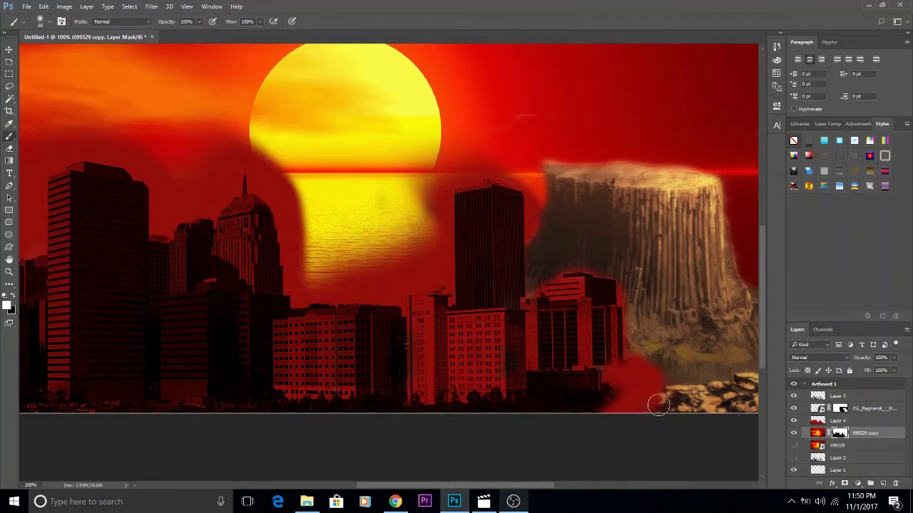
{"action": "left_click", "coordinate": [840, 408]}
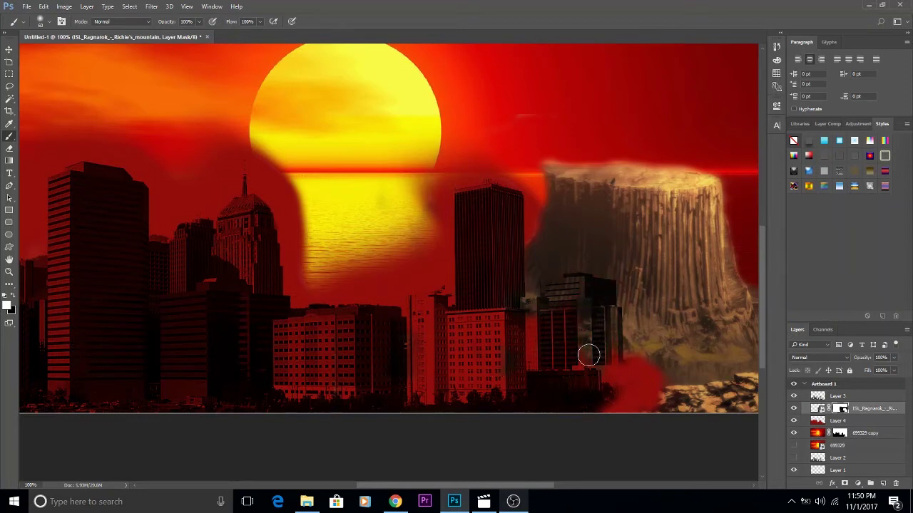
Hide the skyline layer and paint masks to reveal the lower-right rock and orange water
{"action": "left_click", "coordinate": [794, 396]}
{"action": "mouse_move", "coordinate": [380, 359]}
{"action": "left_mouse_down"}
{"action": "mouse_move", "coordinate": [481, 304]}
{"action": "mouse_move", "coordinate": [549, 164]}
{"action": "mouse_move", "coordinate": [612, 385]}
{"action": "left_mouse_up"}
{"action": "mouse_move", "coordinate": [521, 290]}
{"action": "left_mouse_down"}
{"action": "mouse_move", "coordinate": [437, 403]}
{"action": "mouse_move", "coordinate": [426, 326]}
{"action": "mouse_move", "coordinate": [463, 291]}
{"action": "mouse_move", "coordinate": [380, 279]}
{"action": "mouse_move", "coordinate": [519, 233]}
{"action": "left_mouse_up"}
{"action": "left_click", "coordinate": [822, 434]}
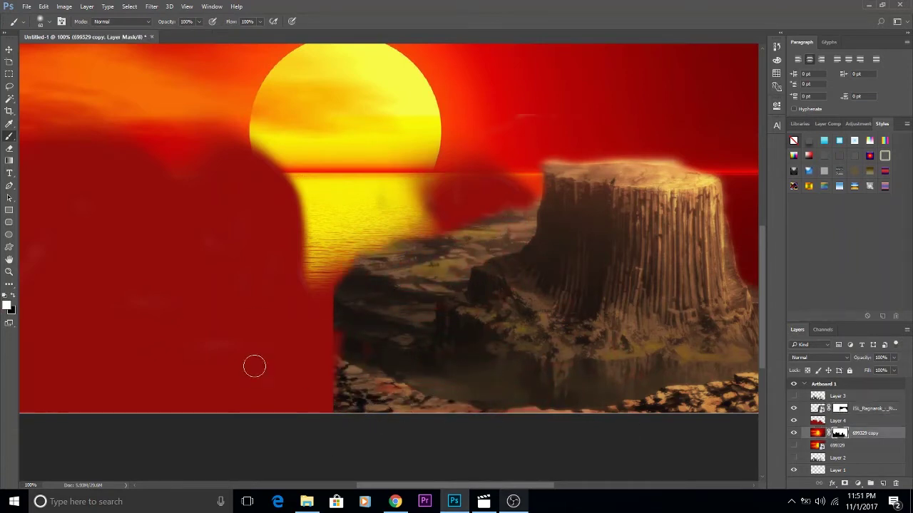
{"action": "key", "text": "backslash"}
{"action": "mouse_move", "coordinate": [321, 399]}
{"action": "left_mouse_down"}
{"action": "mouse_move", "coordinate": [207, 378]}
{"action": "mouse_move", "coordinate": [145, 346]}
{"action": "mouse_move", "coordinate": [169, 355]}
{"action": "mouse_move", "coordinate": [173, 214]}
{"action": "mouse_move", "coordinate": [499, 199]}
{"action": "left_mouse_up"}
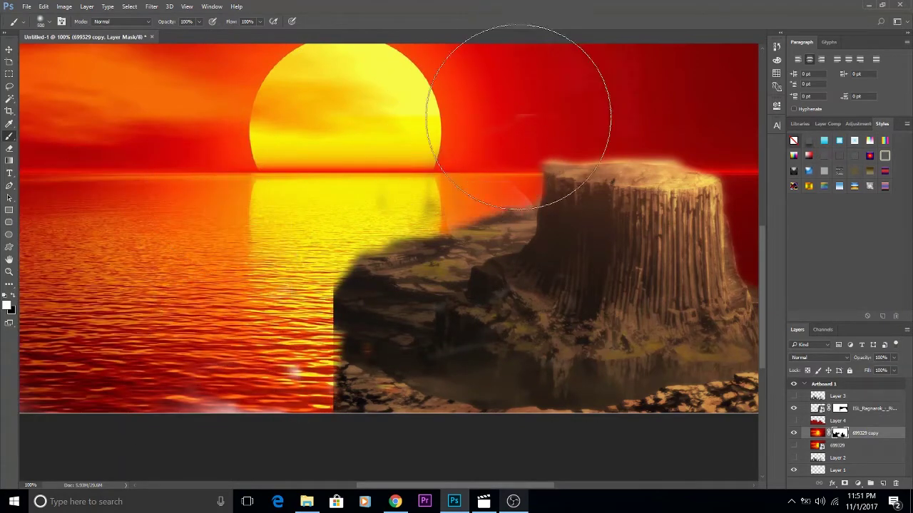
Paint black with a smaller brush to soften the mesa's hard left edge
{"action": "left_click", "coordinate": [839, 408]}
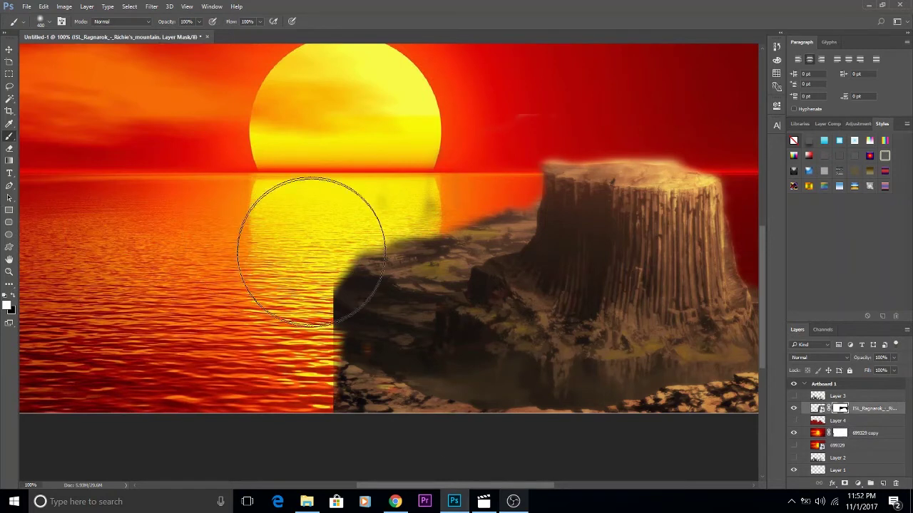
{"action": "key", "text": "bracketleft"}
{"action": "key", "text": "bracketleft"}
{"action": "key", "text": "bracketleft"}
{"action": "key", "text": "x"}
{"action": "left_click_drag", "start_coordinate": [342, 253], "coordinate": [350, 406]}
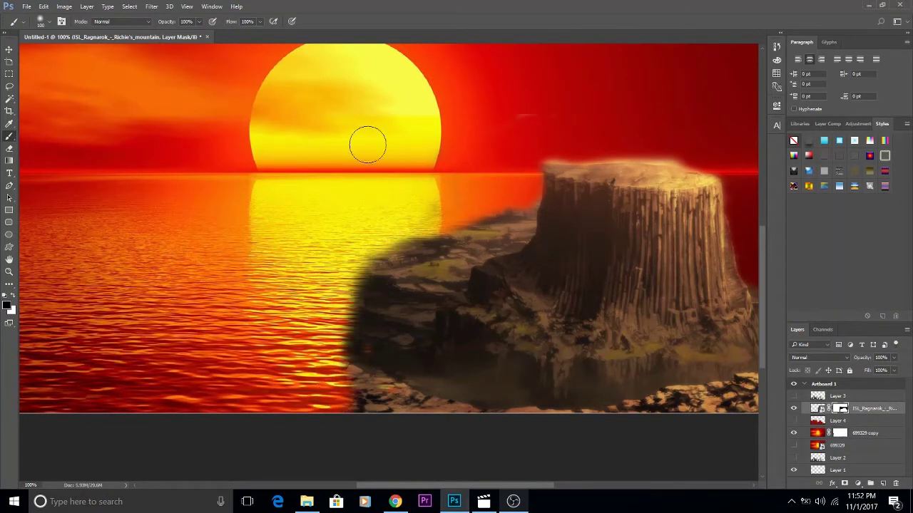
{"action": "left_click_drag", "start_coordinate": [677, 145], "coordinate": [624, 135]}
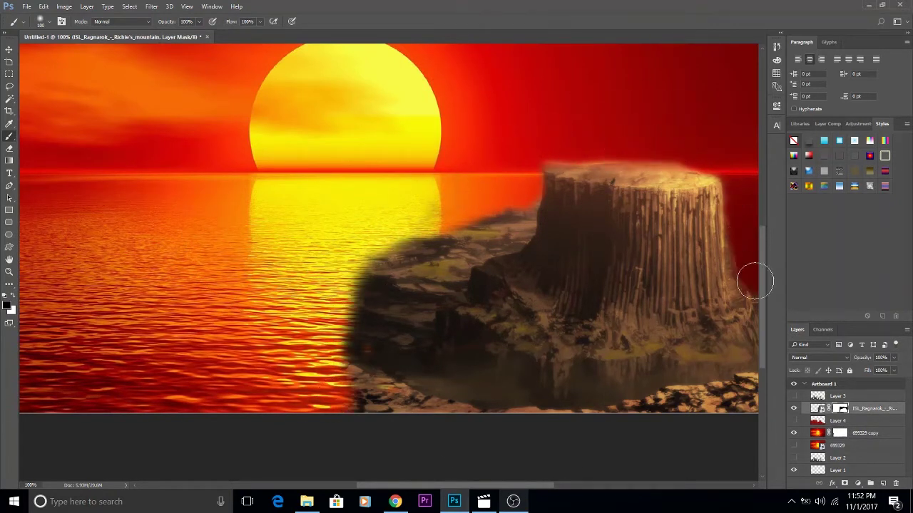
Check the desert mountain search results in the browser, then return to the composite at actual size
{"action": "left_click", "coordinate": [395, 501]}
{"action": "scroll", "coordinate": [411, 214], "scroll_direction": "up", "scroll_amount": 10}
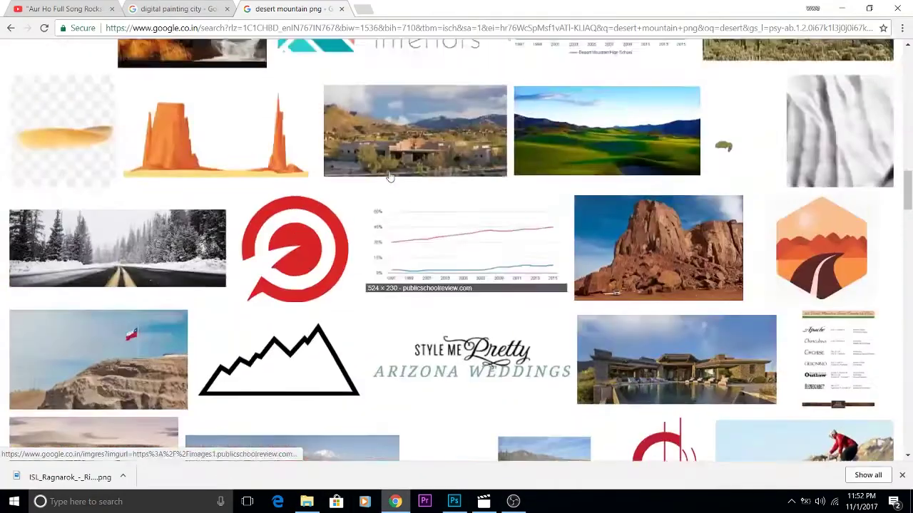
{"action": "scroll", "coordinate": [411, 108], "scroll_direction": "up", "scroll_amount": 10}
{"action": "left_click_drag", "start_coordinate": [187, 64], "coordinate": [83, 67]}
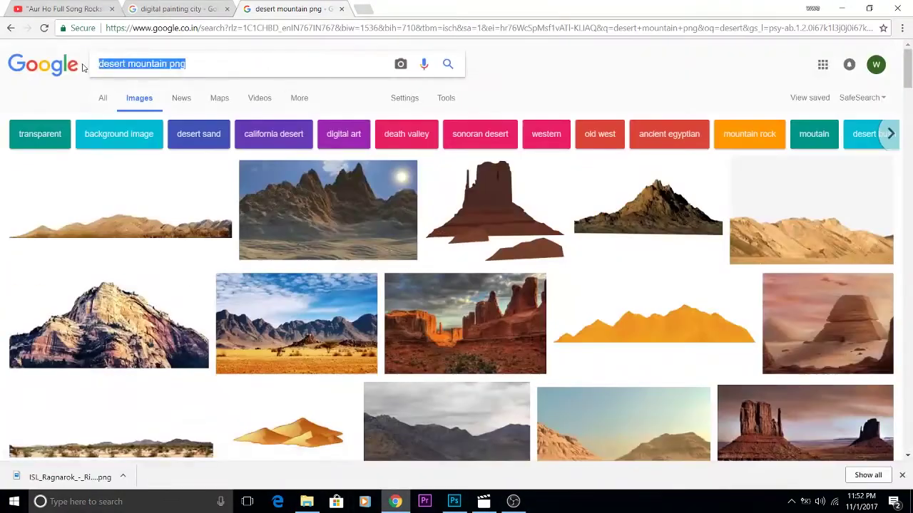
{"action": "left_click", "coordinate": [841, 8]}
{"action": "key", "text": "ctrl+plus"}
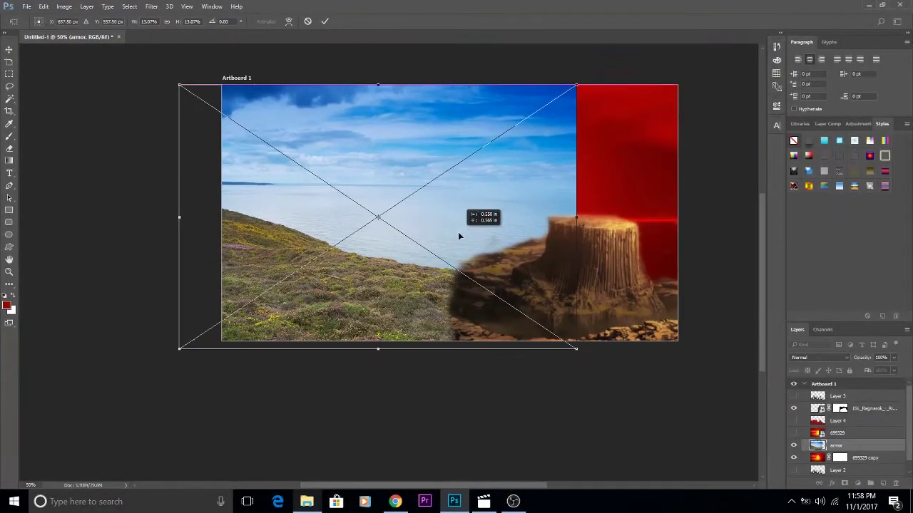
Commit the armor hillside image and start masking its sky to reveal the sunset
{"action": "left_click_drag", "start_coordinate": [458, 231], "coordinate": [452, 218]}
{"action": "left_click", "coordinate": [325, 21]}
{"action": "key", "text": "b"}
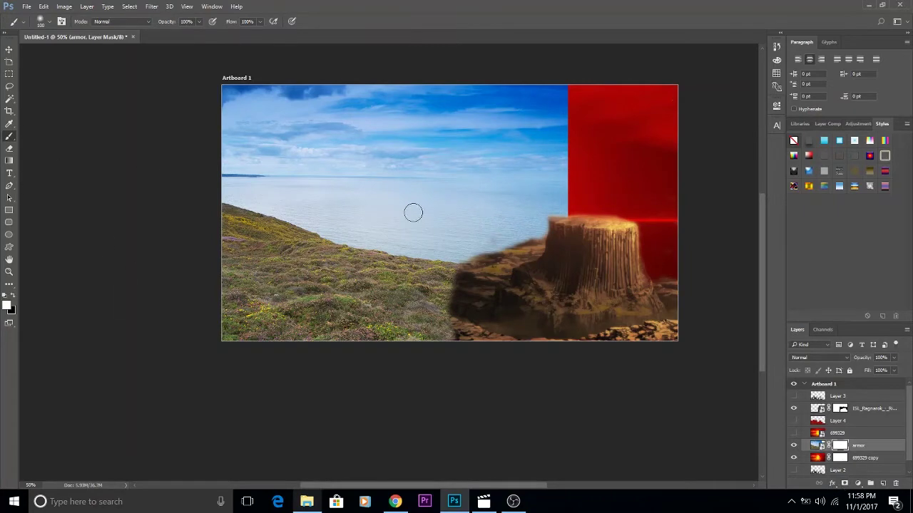
{"action": "mouse_move", "coordinate": [223, 112]}
{"action": "left_mouse_down"}
{"action": "mouse_move", "coordinate": [482, 92]}
{"action": "mouse_move", "coordinate": [237, 167]}
{"action": "left_mouse_up"}
{"action": "scroll", "coordinate": [302, 179], "scroll_direction": "up", "scroll_amount": 3}
{"action": "scroll", "coordinate": [311, 136], "scroll_direction": "down", "scroll_amount": 1}
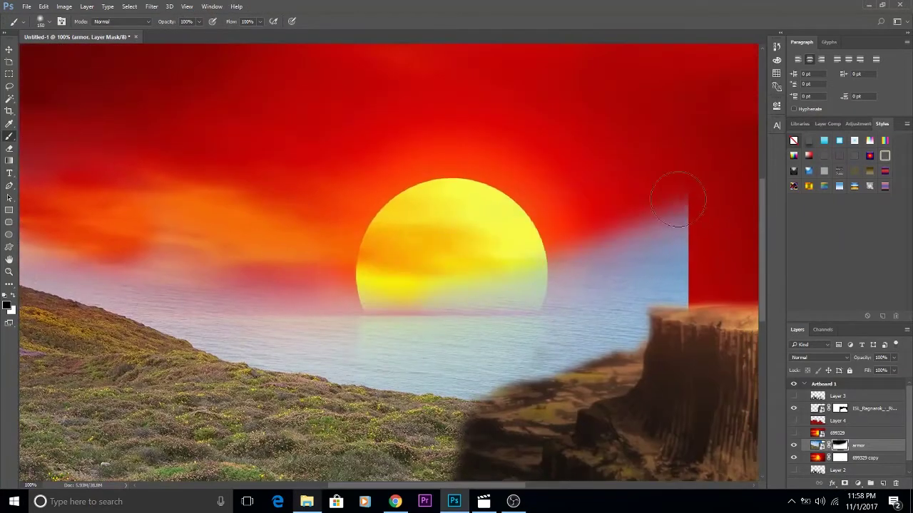
Mask out the blue sky strip and sea, restoring grass at the rock's left edge
{"action": "mouse_move", "coordinate": [678, 193]}
{"action": "left_mouse_down"}
{"action": "mouse_move", "coordinate": [613, 321]}
{"action": "mouse_move", "coordinate": [505, 309]}
{"action": "mouse_move", "coordinate": [514, 350]}
{"action": "left_mouse_up"}
{"action": "mouse_move", "coordinate": [446, 338]}
{"action": "left_mouse_down"}
{"action": "mouse_move", "coordinate": [601, 249]}
{"action": "mouse_move", "coordinate": [563, 264]}
{"action": "mouse_move", "coordinate": [214, 152]}
{"action": "mouse_move", "coordinate": [171, 191]}
{"action": "mouse_move", "coordinate": [475, 255]}
{"action": "mouse_move", "coordinate": [147, 155]}
{"action": "mouse_move", "coordinate": [356, 237]}
{"action": "mouse_move", "coordinate": [615, 295]}
{"action": "mouse_move", "coordinate": [625, 374]}
{"action": "mouse_move", "coordinate": [607, 463]}
{"action": "mouse_move", "coordinate": [544, 327]}
{"action": "left_mouse_up"}
{"action": "key", "text": "ctrl+z"}
{"action": "left_click_drag", "start_coordinate": [178, 210], "coordinate": [217, 237]}
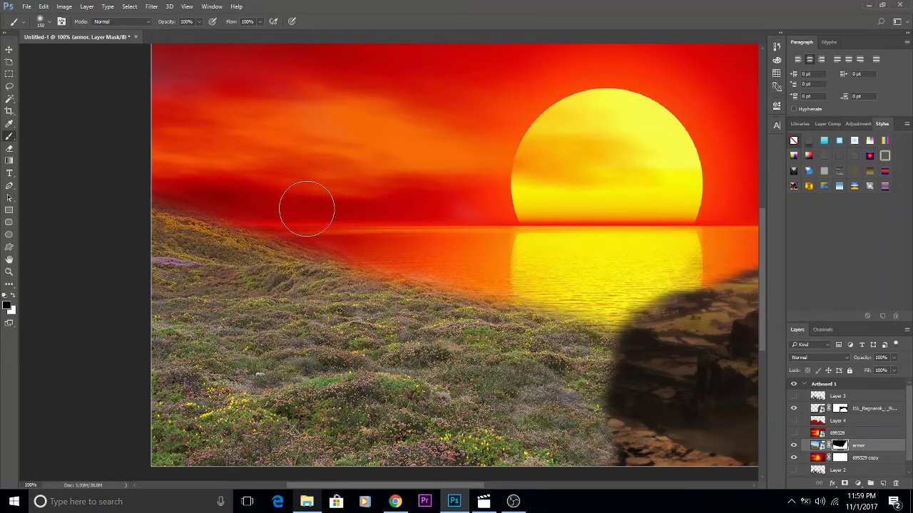
{"action": "scroll", "coordinate": [406, 230], "scroll_direction": "down", "scroll_amount": 2}
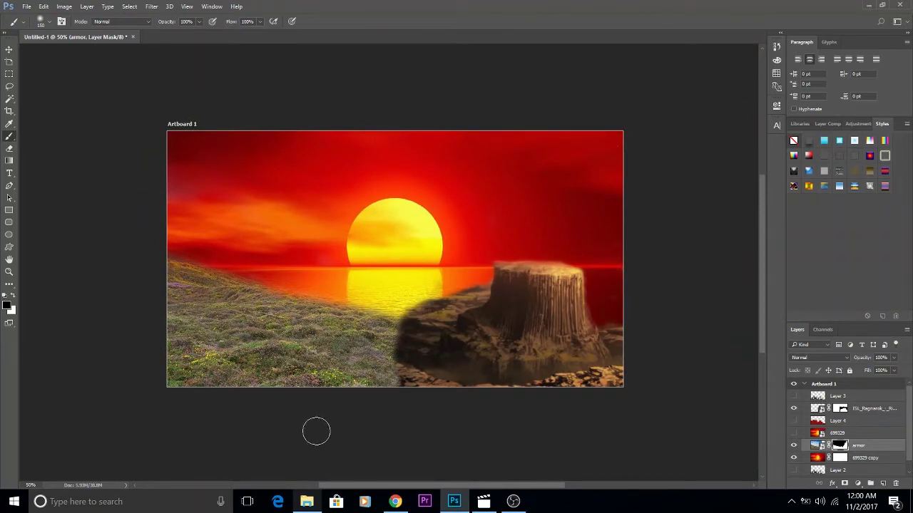
Try Vivid Light blending on the hillside layer, then set it back to Normal
{"action": "left_click", "coordinate": [820, 357]}
{"action": "scroll", "coordinate": [835, 355], "scroll_direction": "down", "scroll_amount": 6}
{"action": "scroll", "coordinate": [836, 355], "scroll_direction": "down", "scroll_amount": 7}
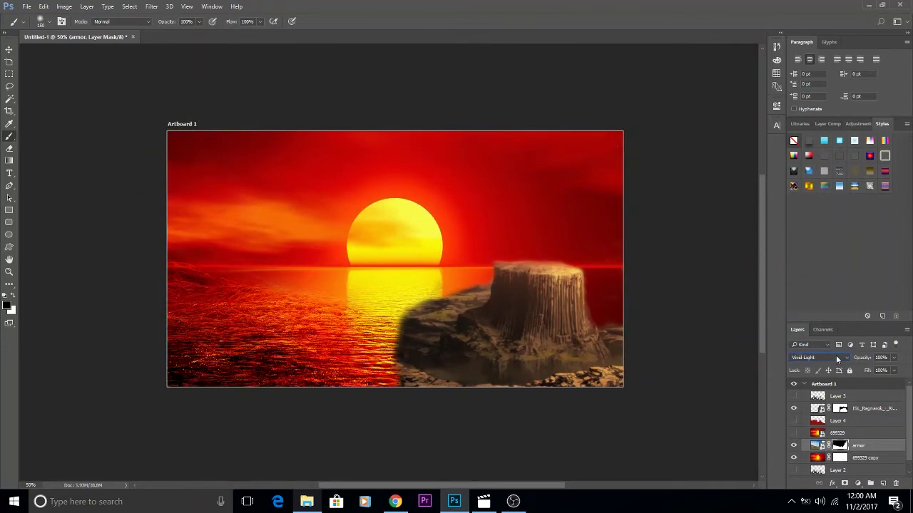
{"action": "left_click", "coordinate": [836, 355]}
{"action": "left_click", "coordinate": [813, 174]}
{"action": "mouse_move", "coordinate": [395, 502]}
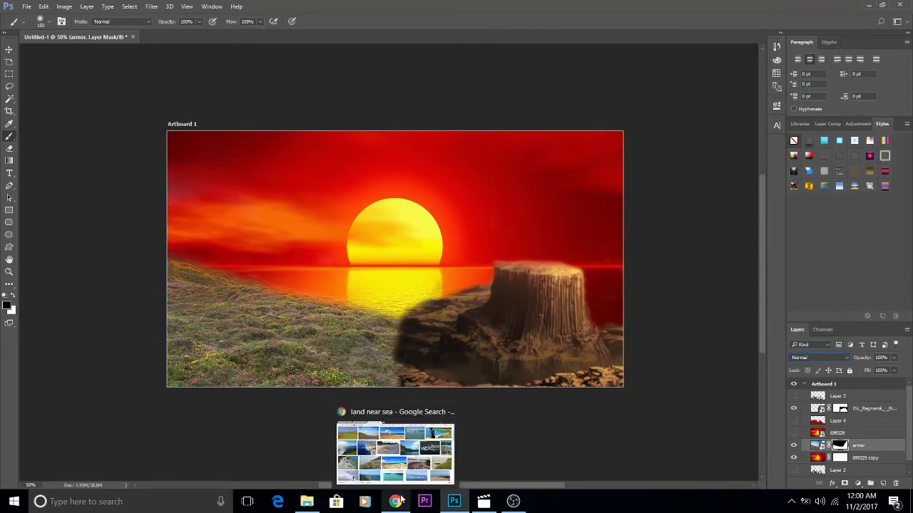
Glance at the file folder, then bring up Photoshop's new fill and adjustment layer list
{"action": "left_click", "coordinate": [306, 501]}
{"action": "left_click", "coordinate": [545, 427]}
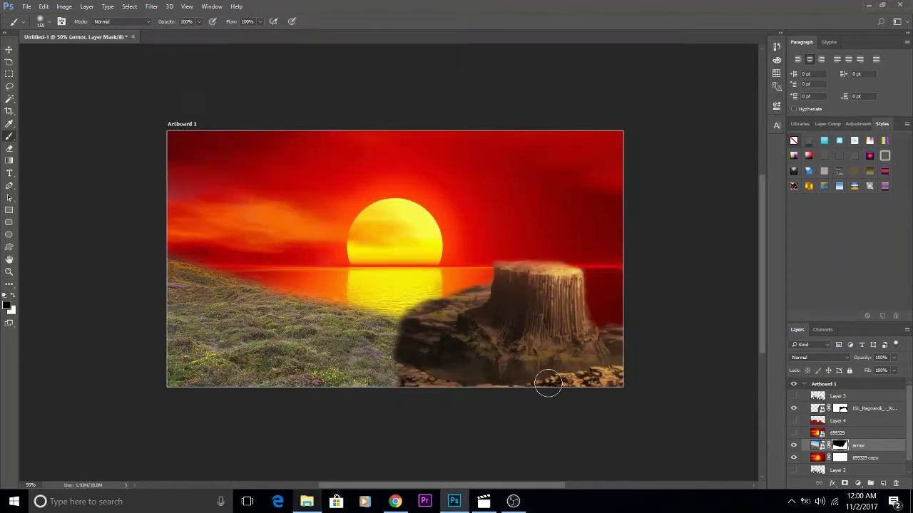
{"action": "left_click", "coordinate": [838, 396]}
Add a Gradient Fill layer using Black To Transparent from the loaded Neutral Density gradients
{"action": "left_click", "coordinate": [857, 484]}
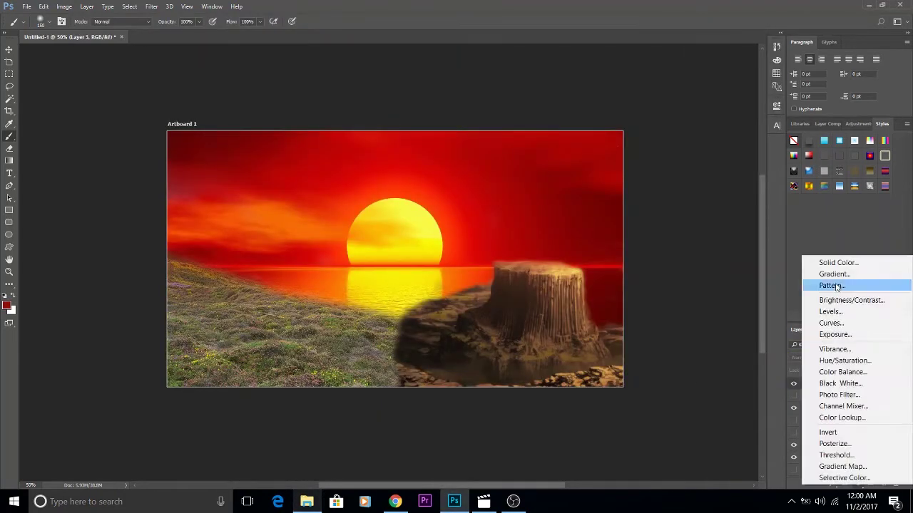
{"action": "left_click", "coordinate": [834, 271]}
{"action": "left_click", "coordinate": [595, 123]}
{"action": "left_click", "coordinate": [541, 148]}
{"action": "key", "text": "Escape"}
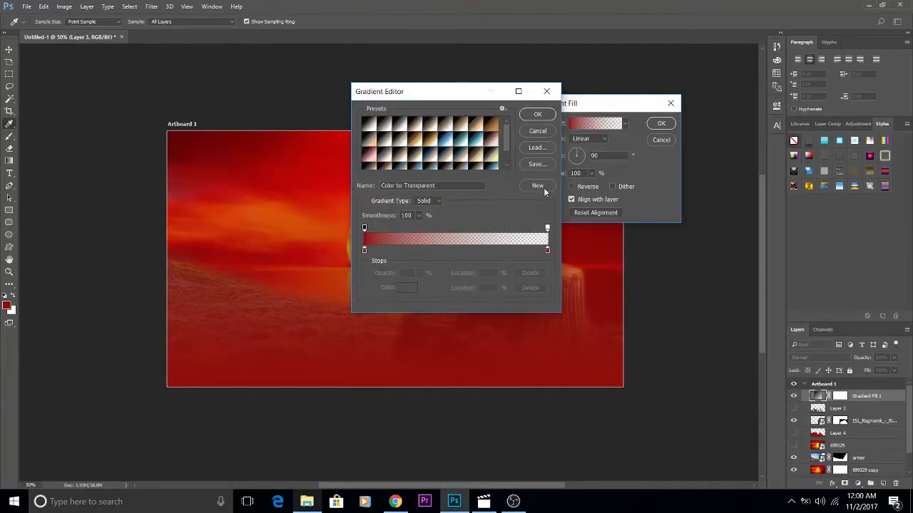
{"action": "left_click", "coordinate": [502, 109]}
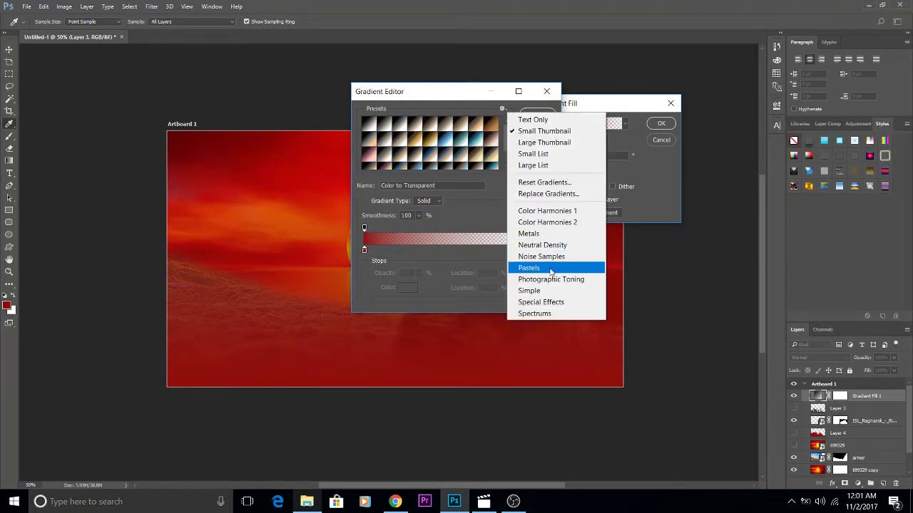
{"action": "left_click", "coordinate": [563, 245]}
{"action": "left_click", "coordinate": [368, 126]}
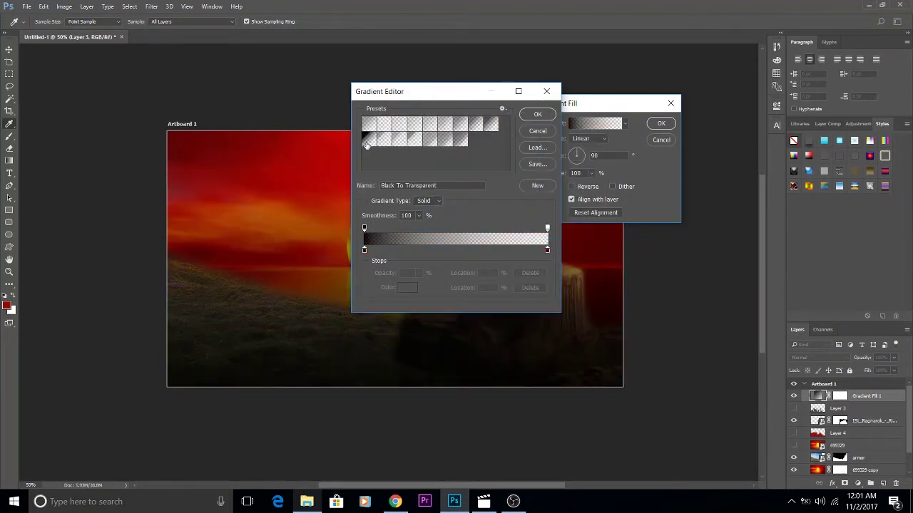
{"action": "left_click", "coordinate": [538, 114]}
{"action": "left_click", "coordinate": [661, 123]}
Browse the blend mode list and keep the gradient fill layer at Normal
{"action": "left_click", "coordinate": [813, 357]}
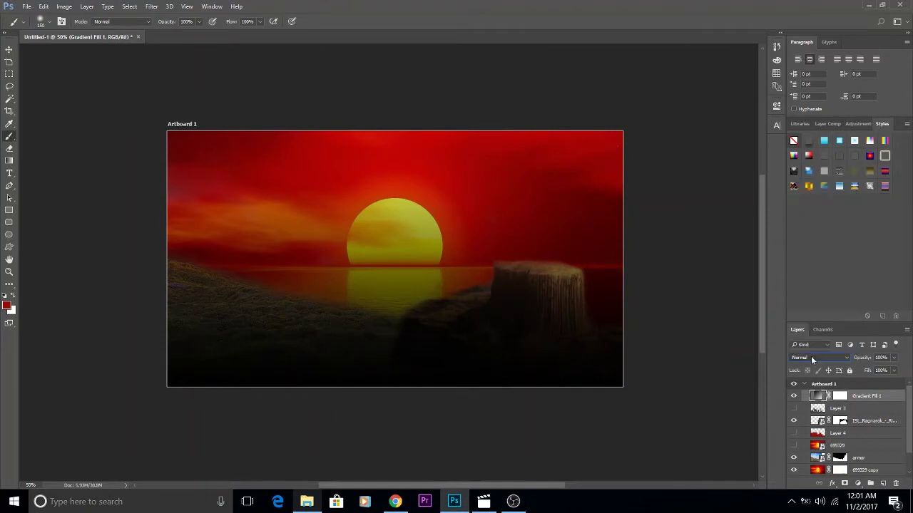
{"action": "scroll", "coordinate": [811, 356], "scroll_direction": "up", "scroll_amount": 3}
{"action": "scroll", "coordinate": [810, 356], "scroll_direction": "up", "scroll_amount": 3}
{"action": "scroll", "coordinate": [810, 357], "scroll_direction": "up", "scroll_amount": 2}
{"action": "scroll", "coordinate": [810, 357], "scroll_direction": "up", "scroll_amount": 2}
{"action": "scroll", "coordinate": [811, 357], "scroll_direction": "up", "scroll_amount": 2}
{"action": "scroll", "coordinate": [811, 356], "scroll_direction": "up", "scroll_amount": 3}
{"action": "scroll", "coordinate": [811, 356], "scroll_direction": "up", "scroll_amount": 3}
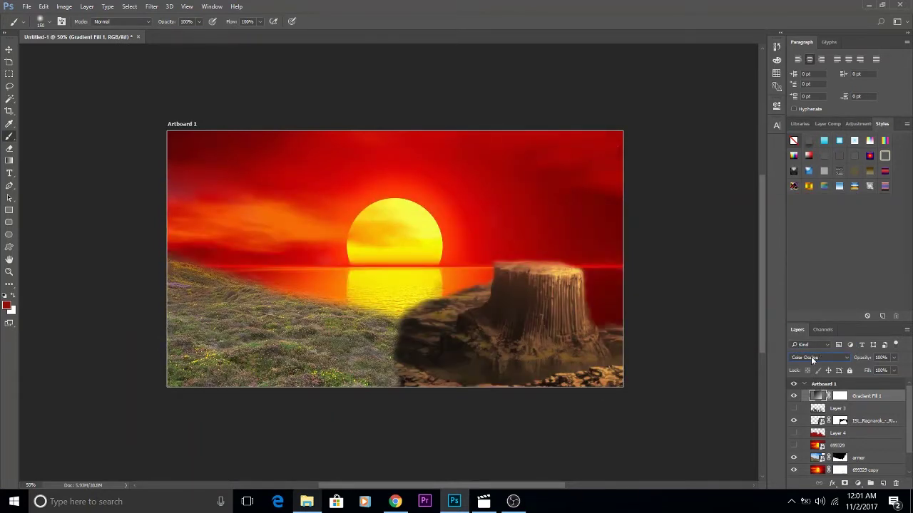
{"action": "scroll", "coordinate": [811, 357], "scroll_direction": "up", "scroll_amount": 3}
{"action": "scroll", "coordinate": [811, 356], "scroll_direction": "up", "scroll_amount": 5}
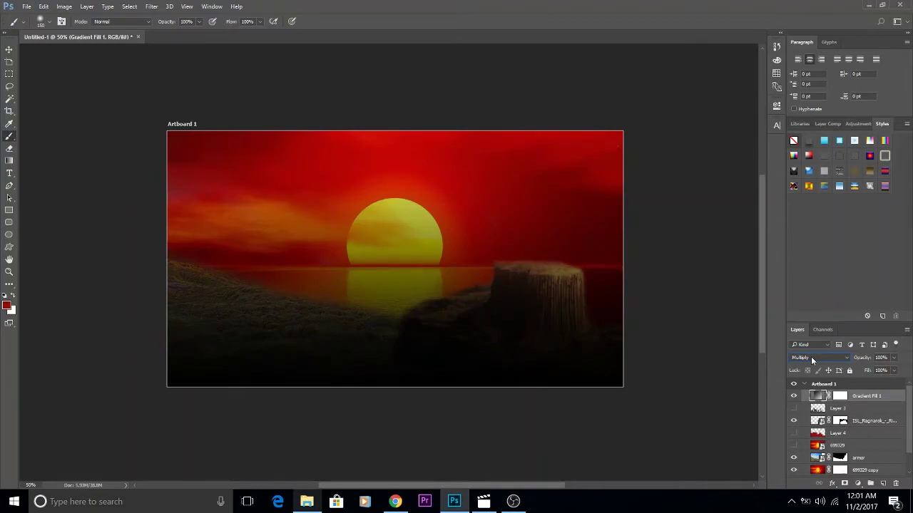
{"action": "left_click", "coordinate": [8, 50]}
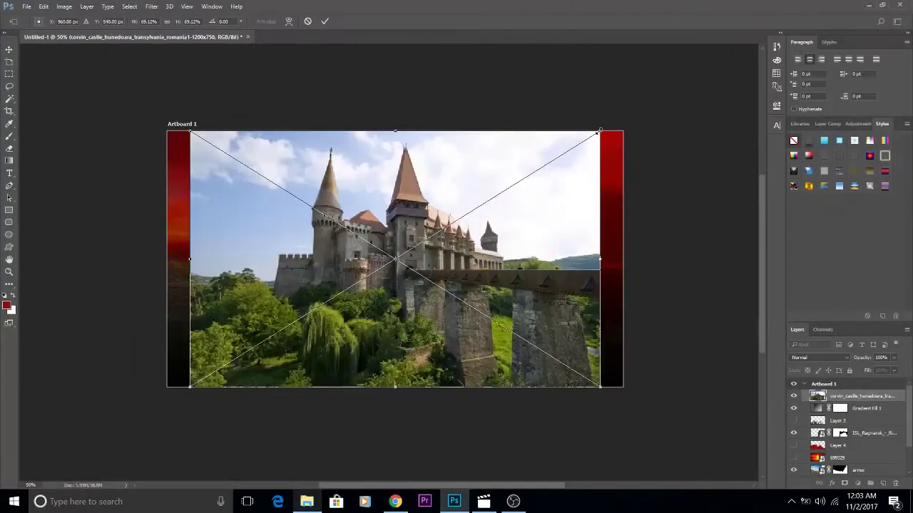
Scale down the corvin_castle photo, centre it on the sunset, commit, and zoom to 100%
{"action": "left_click_drag", "start_coordinate": [600, 131], "coordinate": [440, 230]}
{"action": "mouse_move", "coordinate": [385, 342]}
{"action": "left_mouse_down"}
{"action": "mouse_move", "coordinate": [521, 335]}
{"action": "mouse_move", "coordinate": [509, 343]}
{"action": "mouse_move", "coordinate": [491, 336]}
{"action": "left_mouse_up"}
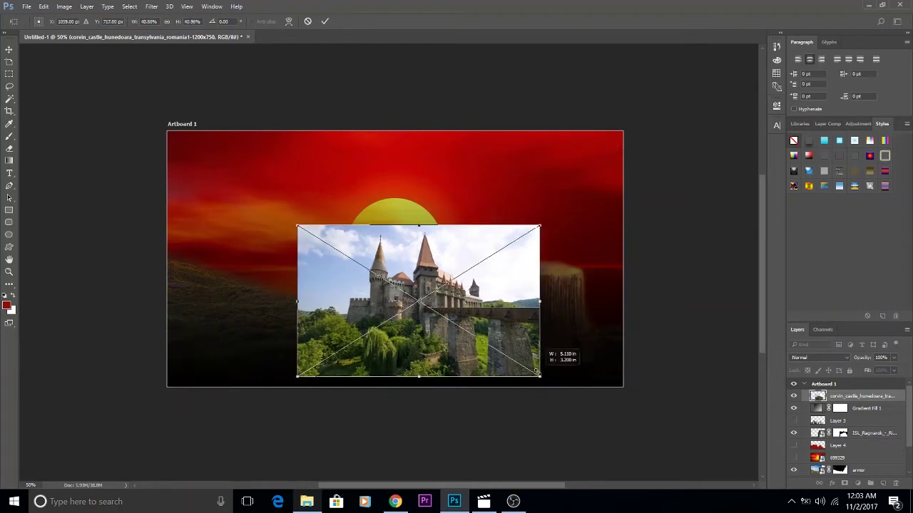
{"action": "mouse_move", "coordinate": [547, 382]}
{"action": "left_mouse_down"}
{"action": "mouse_move", "coordinate": [484, 343]}
{"action": "mouse_move", "coordinate": [477, 307]}
{"action": "mouse_move", "coordinate": [496, 312]}
{"action": "left_mouse_up"}
{"action": "key", "text": "Return"}
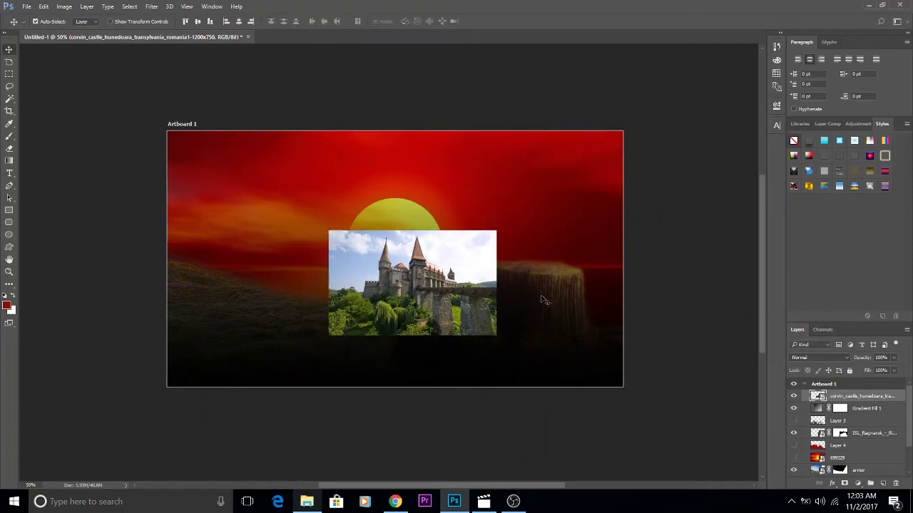
{"action": "key", "text": "ctrl+1"}
Add a mask to the castle layer at Normal blending and start hiding its sky
{"action": "left_click", "coordinate": [9, 136]}
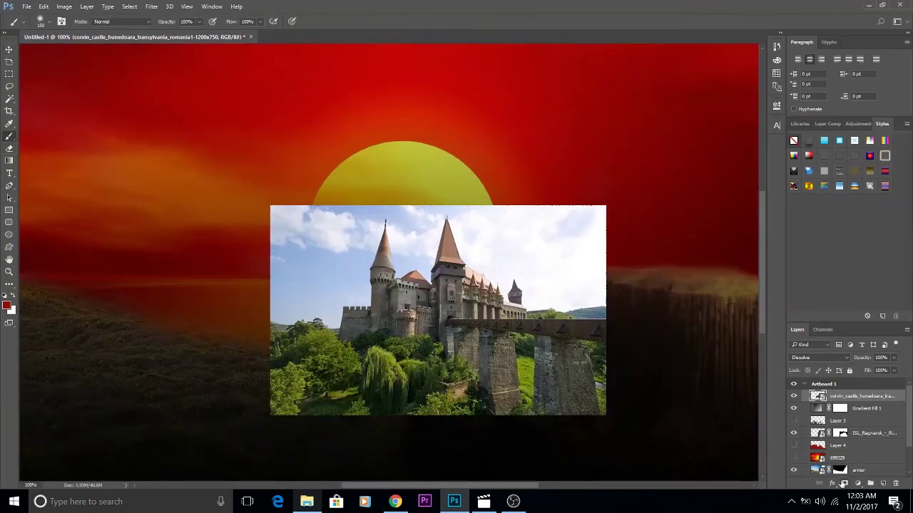
{"action": "left_click", "coordinate": [845, 483]}
{"action": "left_click_drag", "start_coordinate": [520, 230], "coordinate": [620, 265]}
{"action": "left_click", "coordinate": [818, 358]}
{"action": "left_click", "coordinate": [813, 175]}
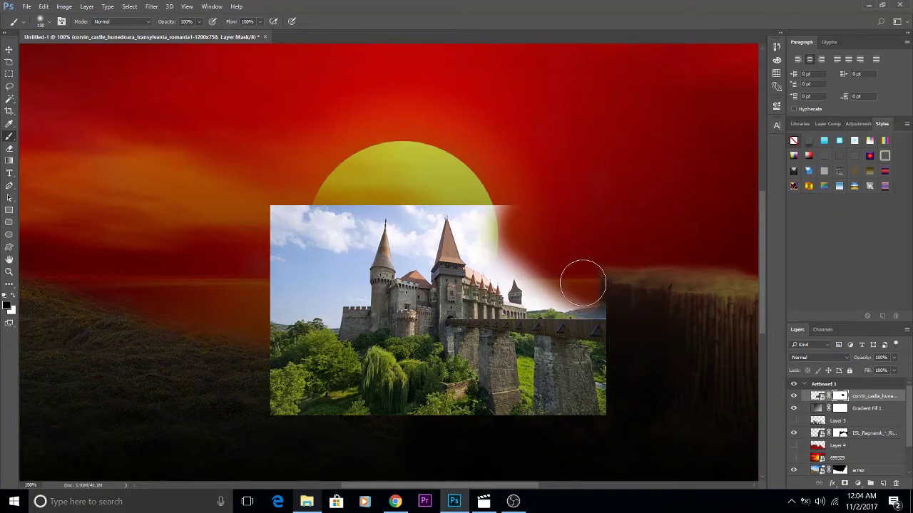
{"action": "scroll", "coordinate": [596, 273], "scroll_direction": "up", "scroll_amount": 3}
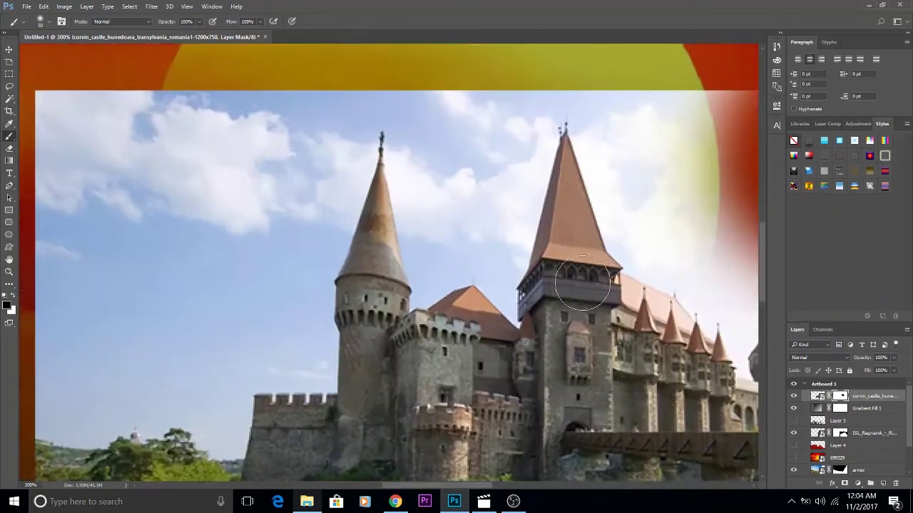
{"action": "scroll", "coordinate": [596, 273], "scroll_direction": "down", "scroll_amount": 3}
With a smaller brush, mask the white sky around the sun and below the red band
{"action": "left_click_drag", "start_coordinate": [472, 203], "coordinate": [393, 256]}
{"action": "key", "text": "bracketleft"}
{"action": "key", "text": "bracketleft"}
{"action": "key", "text": "bracketleft"}
{"action": "scroll", "coordinate": [393, 256], "scroll_direction": "up", "scroll_amount": 2, "text": "alt"}
{"action": "left_click_drag", "start_coordinate": [428, 282], "coordinate": [423, 325]}
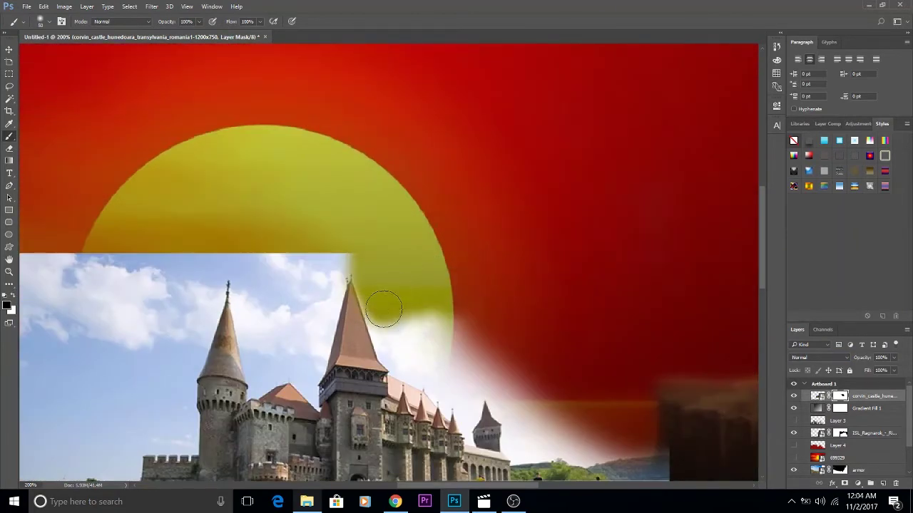
{"action": "mouse_move", "coordinate": [405, 363]}
{"action": "left_mouse_down"}
{"action": "mouse_move", "coordinate": [418, 350]}
{"action": "mouse_move", "coordinate": [464, 392]}
{"action": "mouse_move", "coordinate": [412, 386]}
{"action": "mouse_move", "coordinate": [529, 404]}
{"action": "mouse_move", "coordinate": [526, 429]}
{"action": "left_mouse_up"}
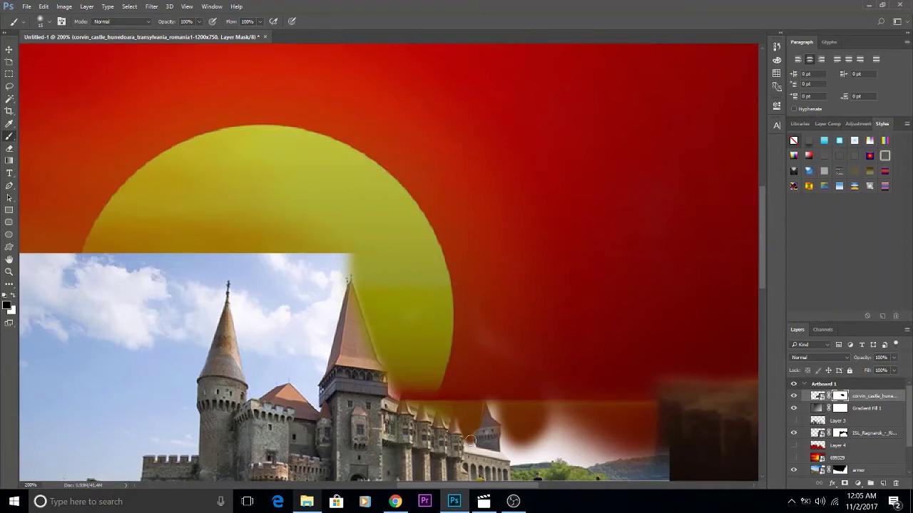
{"action": "mouse_move", "coordinate": [586, 425]}
{"action": "left_mouse_down"}
{"action": "mouse_move", "coordinate": [534, 434]}
{"action": "mouse_move", "coordinate": [616, 451]}
{"action": "left_mouse_up"}
{"action": "scroll", "coordinate": [527, 336], "scroll_direction": "down", "scroll_amount": 5}
{"action": "scroll", "coordinate": [475, 287], "scroll_direction": "up", "scroll_amount": 5}
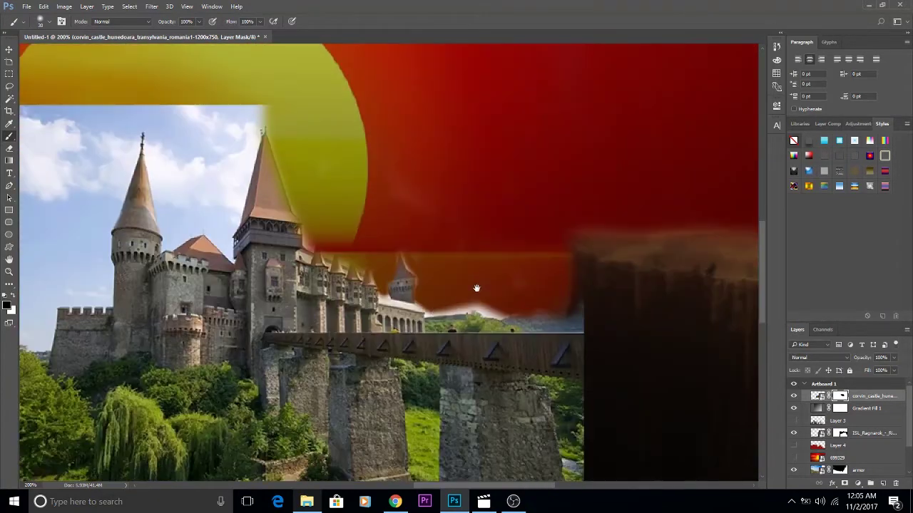
Mask out the sky beside the towers and the areas between and right of the bridge pillars
{"action": "mouse_move", "coordinate": [475, 292]}
{"action": "left_mouse_down"}
{"action": "mouse_move", "coordinate": [428, 325]}
{"action": "mouse_move", "coordinate": [487, 318]}
{"action": "left_mouse_up"}
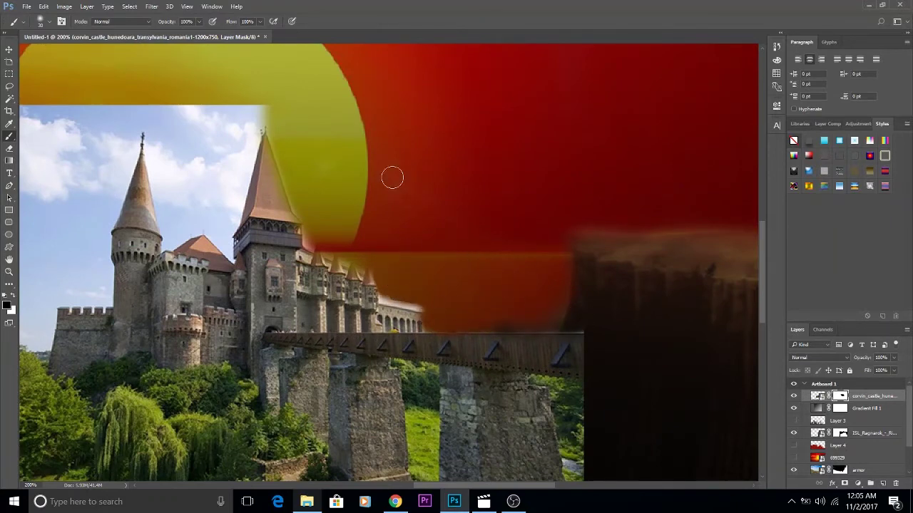
{"action": "left_click_drag", "start_coordinate": [493, 348], "coordinate": [492, 182]}
{"action": "mouse_move", "coordinate": [428, 193]}
{"action": "left_mouse_down"}
{"action": "mouse_move", "coordinate": [423, 242]}
{"action": "mouse_move", "coordinate": [444, 267]}
{"action": "mouse_move", "coordinate": [424, 395]}
{"action": "mouse_move", "coordinate": [448, 407]}
{"action": "mouse_move", "coordinate": [430, 226]}
{"action": "left_mouse_up"}
{"action": "scroll", "coordinate": [426, 208], "scroll_direction": "up", "scroll_amount": 2}
{"action": "scroll", "coordinate": [533, 195], "scroll_direction": "right", "scroll_amount": 2}
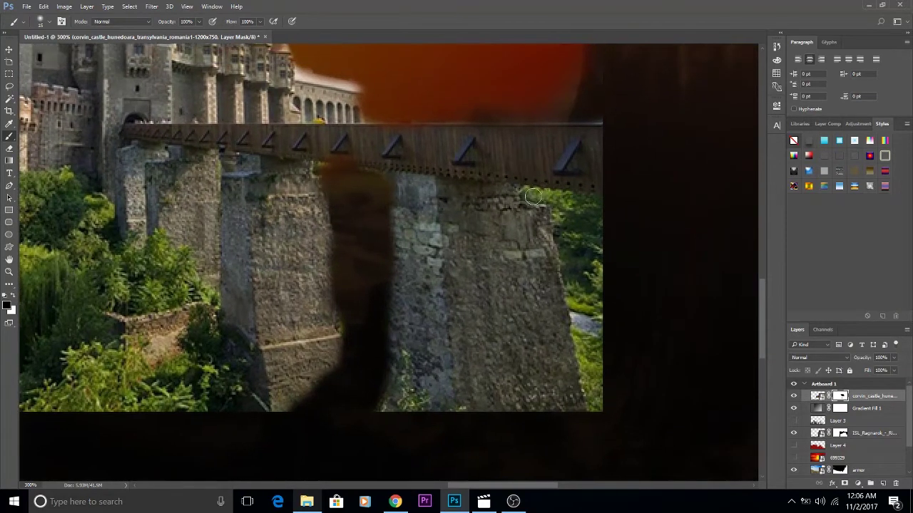
{"action": "mouse_move", "coordinate": [598, 206]}
{"action": "left_mouse_down"}
{"action": "mouse_move", "coordinate": [593, 306]}
{"action": "mouse_move", "coordinate": [582, 330]}
{"action": "left_mouse_up"}
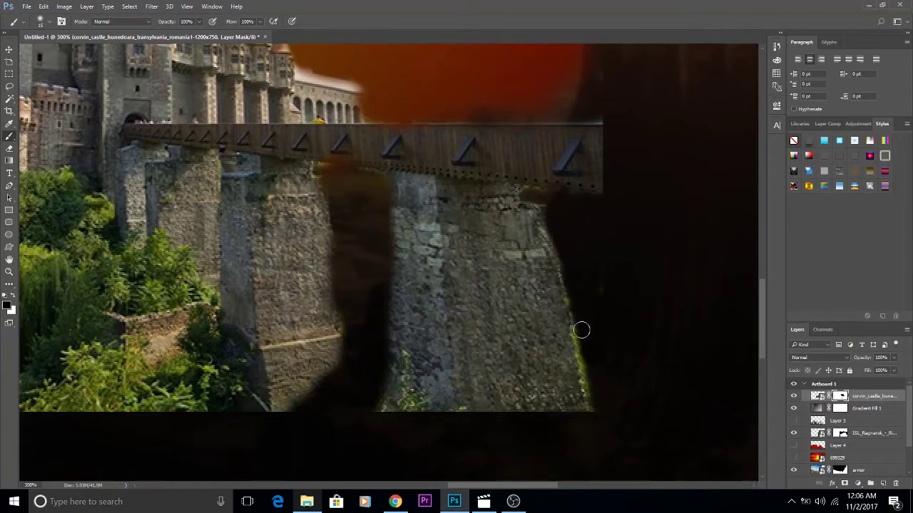
{"action": "scroll", "coordinate": [573, 305], "scroll_direction": "left", "scroll_amount": 5}
With a larger brush, paint black on the castle mask over the trees and hillside left of the pillar
{"action": "mouse_move", "coordinate": [432, 279]}
{"action": "left_mouse_down"}
{"action": "mouse_move", "coordinate": [448, 346]}
{"action": "mouse_move", "coordinate": [363, 335]}
{"action": "mouse_move", "coordinate": [378, 342]}
{"action": "mouse_move", "coordinate": [300, 356]}
{"action": "left_mouse_up"}
{"action": "key", "text": "bracketright"}
{"action": "key", "text": "bracketright"}
{"action": "key", "text": "bracketright"}
{"action": "mouse_move", "coordinate": [168, 321]}
{"action": "left_mouse_down"}
{"action": "mouse_move", "coordinate": [107, 309]}
{"action": "mouse_move", "coordinate": [92, 326]}
{"action": "left_mouse_up"}
{"action": "scroll", "coordinate": [92, 326], "scroll_direction": "up", "scroll_amount": 3}
{"action": "scroll", "coordinate": [92, 325], "scroll_direction": "left", "scroll_amount": 5}
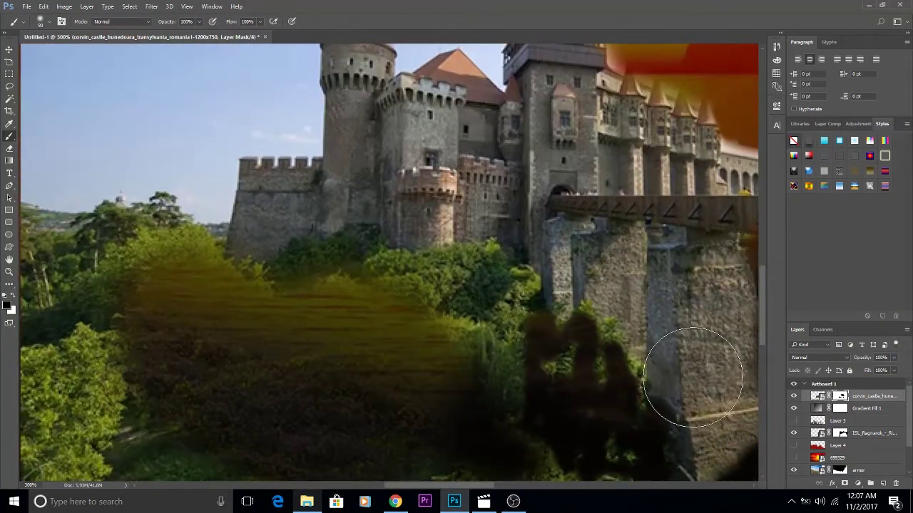
{"action": "mouse_move", "coordinate": [100, 214]}
{"action": "left_mouse_down"}
{"action": "mouse_move", "coordinate": [100, 261]}
{"action": "mouse_move", "coordinate": [128, 245]}
{"action": "left_mouse_up"}
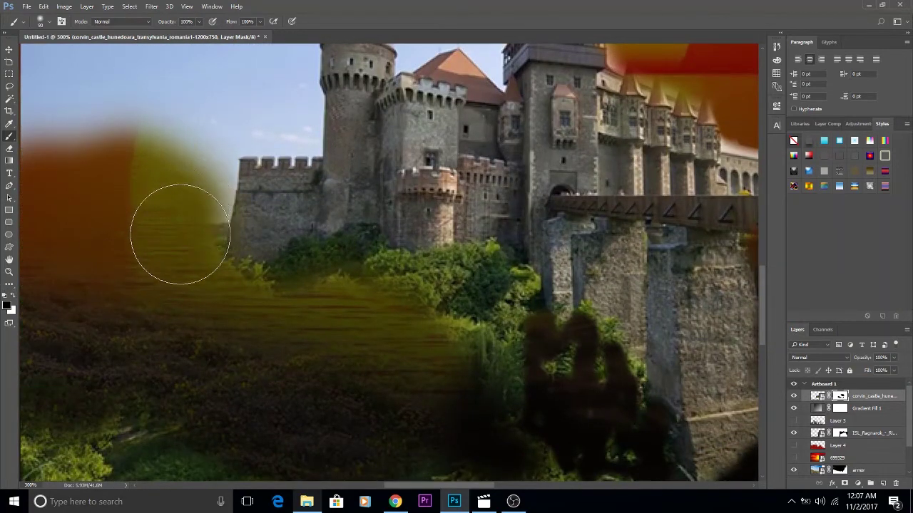
Mask away the castle's left wall edge and the sky around the left tower
{"action": "scroll", "coordinate": [122, 302], "scroll_direction": "down", "scroll_amount": 3}
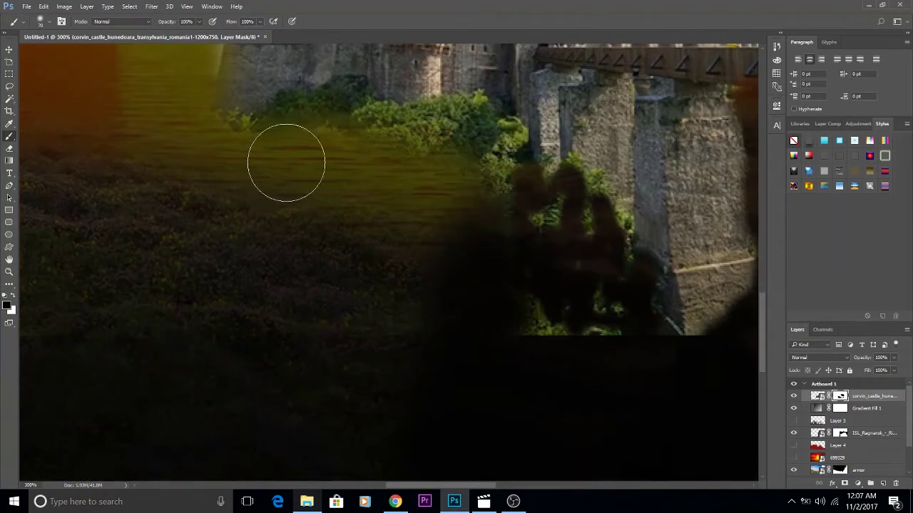
{"action": "scroll", "coordinate": [326, 320], "scroll_direction": "up", "scroll_amount": 3}
{"action": "scroll", "coordinate": [325, 320], "scroll_direction": "down", "scroll_amount": 2}
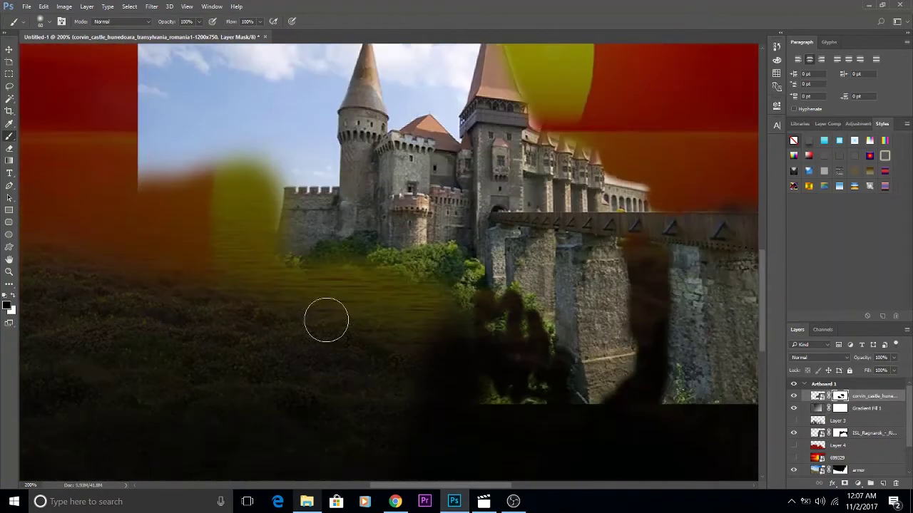
{"action": "mouse_move", "coordinate": [299, 179]}
{"action": "left_mouse_down"}
{"action": "mouse_move", "coordinate": [407, 159]}
{"action": "mouse_move", "coordinate": [397, 326]}
{"action": "mouse_move", "coordinate": [428, 139]}
{"action": "mouse_move", "coordinate": [628, 133]}
{"action": "mouse_move", "coordinate": [492, 171]}
{"action": "mouse_move", "coordinate": [441, 307]}
{"action": "left_mouse_up"}
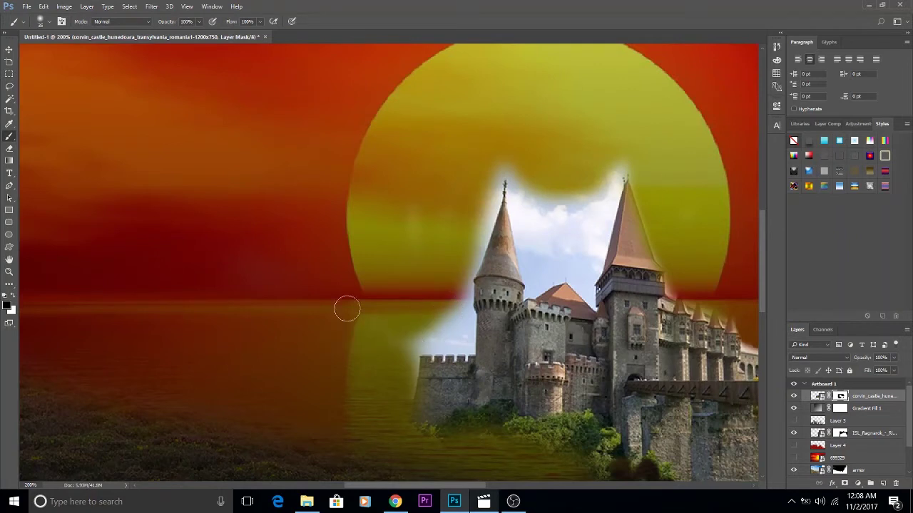
{"action": "mouse_move", "coordinate": [347, 308]}
{"action": "left_mouse_down"}
{"action": "mouse_move", "coordinate": [442, 346]}
{"action": "mouse_move", "coordinate": [421, 344]}
{"action": "left_mouse_up"}
{"action": "mouse_move", "coordinate": [489, 180]}
{"action": "left_mouse_down"}
{"action": "mouse_move", "coordinate": [463, 285]}
{"action": "mouse_move", "coordinate": [471, 349]}
{"action": "left_mouse_up"}
{"action": "mouse_move", "coordinate": [508, 169]}
{"action": "left_mouse_down"}
{"action": "mouse_move", "coordinate": [537, 287]}
{"action": "mouse_move", "coordinate": [615, 159]}
{"action": "mouse_move", "coordinate": [560, 286]}
{"action": "mouse_move", "coordinate": [605, 211]}
{"action": "left_mouse_up"}
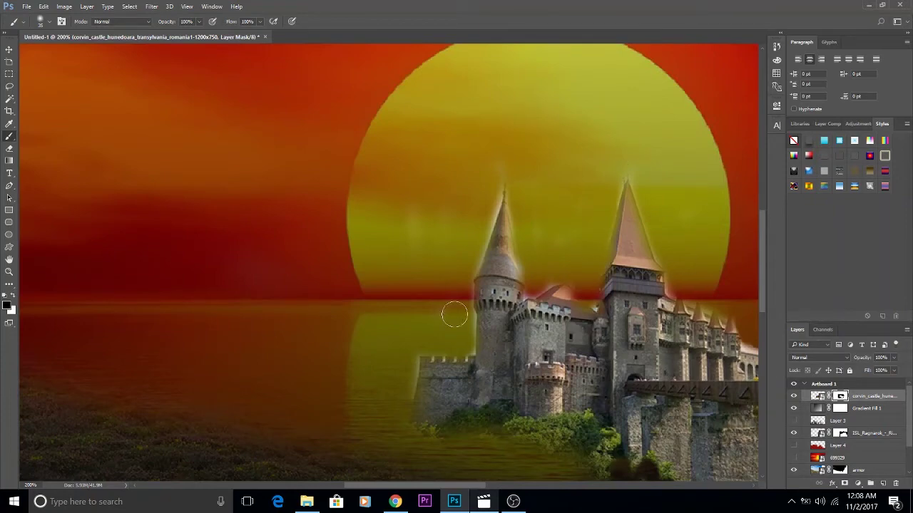
Switch to white and paint the trees below the castle back in
{"action": "scroll", "coordinate": [454, 314], "scroll_direction": "down", "scroll_amount": 5}
{"action": "key", "text": "x"}
{"action": "mouse_move", "coordinate": [399, 299]}
{"action": "left_mouse_down"}
{"action": "mouse_move", "coordinate": [438, 302]}
{"action": "mouse_move", "coordinate": [544, 373]}
{"action": "mouse_move", "coordinate": [607, 328]}
{"action": "mouse_move", "coordinate": [656, 385]}
{"action": "mouse_move", "coordinate": [393, 283]}
{"action": "mouse_move", "coordinate": [378, 317]}
{"action": "mouse_move", "coordinate": [380, 266]}
{"action": "mouse_move", "coordinate": [295, 340]}
{"action": "left_mouse_up"}
Move Gradient Fill 1 above the castle layer and restore more foreground trees on the mask
{"action": "left_click", "coordinate": [820, 408]}
{"action": "left_click_drag", "start_coordinate": [820, 408], "coordinate": [826, 394]}
{"action": "left_click", "coordinate": [827, 408]}
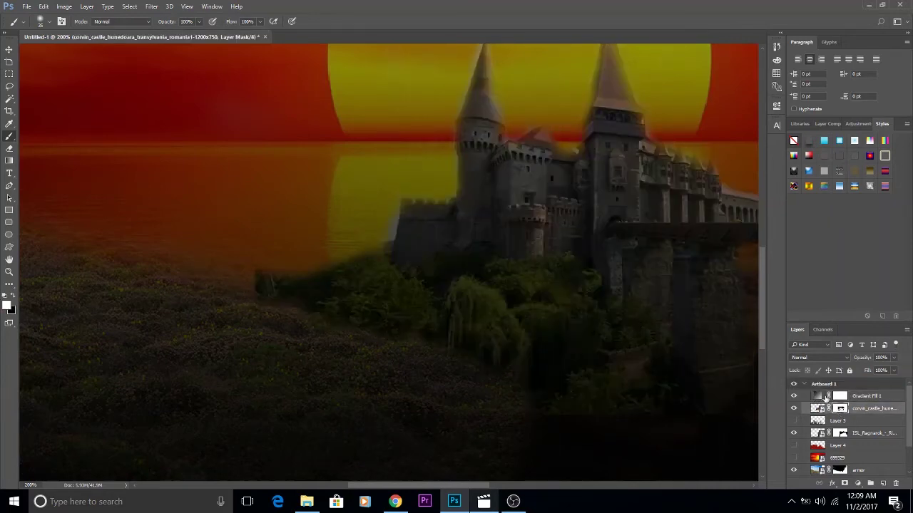
{"action": "left_click_drag", "start_coordinate": [265, 283], "coordinate": [308, 266]}
Save the composite as 'yt digital painting castle sunset.psd', accepting the compatibility options
{"action": "key", "text": "ctrl+minus"}
{"action": "key", "text": "ctrl+minus"}
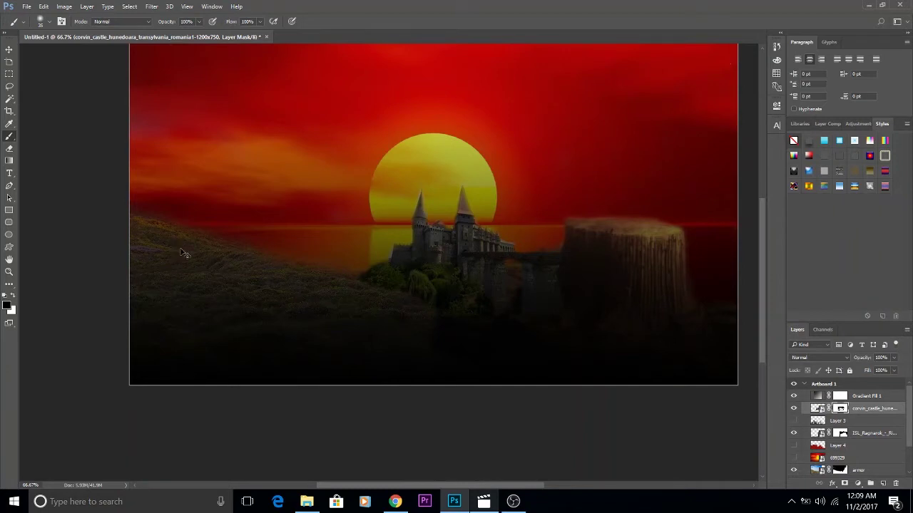
{"action": "key", "text": "ctrl+minus"}
{"action": "key", "text": "ctrl+s"}
{"action": "type", "text": "yt digital painting castle sunset"}
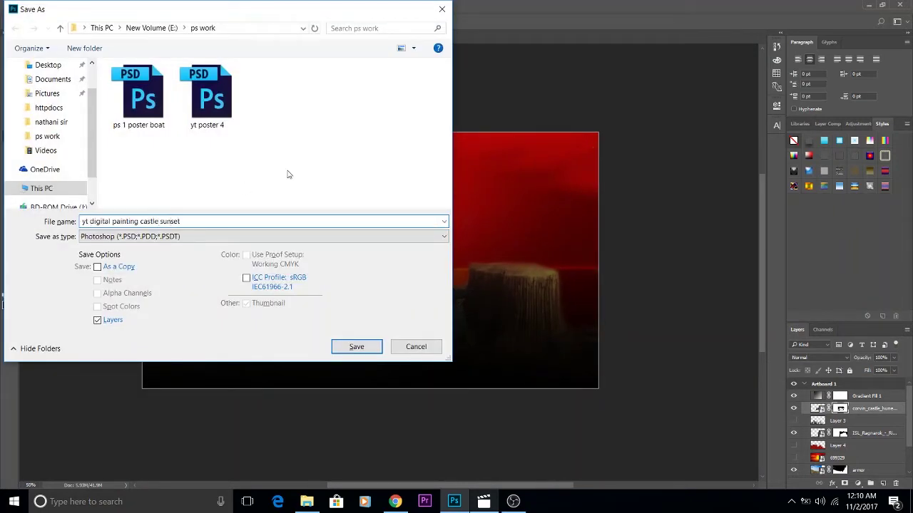
{"action": "key", "text": "Return"}
{"action": "left_click", "coordinate": [564, 155]}
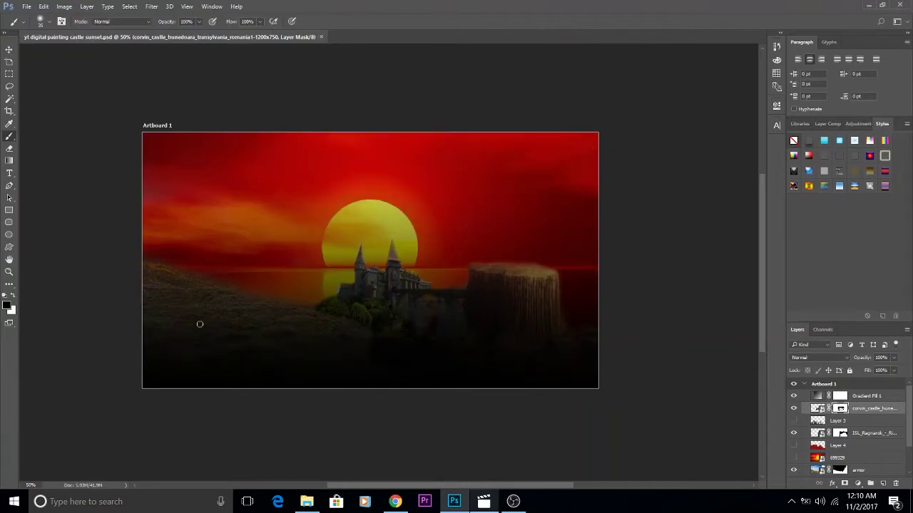
Create Layer 5, sample yellow from the sun, and paint haze beside the left spire
{"action": "key", "text": "ctrl+plus"}
{"action": "key", "text": "ctrl+plus"}
{"action": "key", "text": "ctrl+plus"}
{"action": "key", "text": "ctrl+shift+alt+n"}
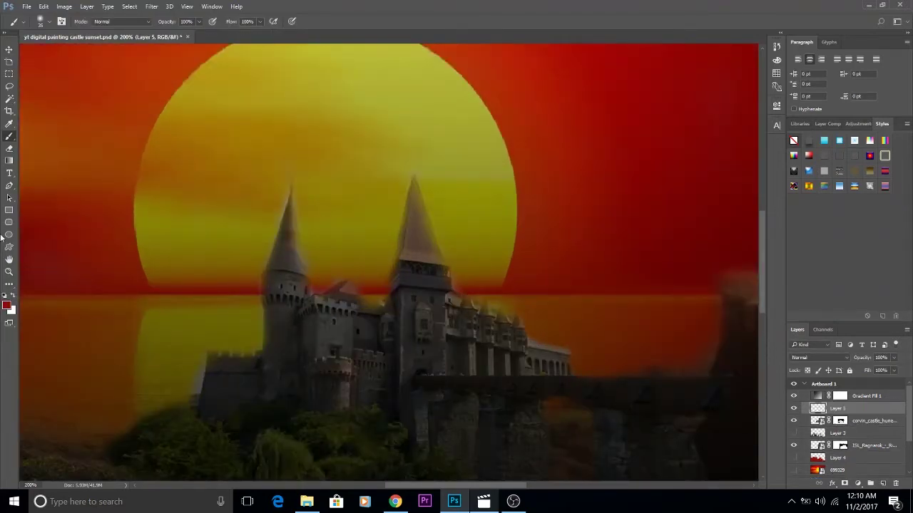
{"action": "left_click", "coordinate": [7, 305]}
{"action": "left_click", "coordinate": [388, 81]}
{"action": "left_click", "coordinate": [644, 112]}
{"action": "mouse_move", "coordinate": [289, 199]}
{"action": "left_mouse_down"}
{"action": "mouse_move", "coordinate": [275, 239]}
{"action": "mouse_move", "coordinate": [259, 246]}
{"action": "left_mouse_up"}
Resample a sun colour and paint beside the left spire, then undo the dark stroke
{"action": "left_click", "coordinate": [7, 305]}
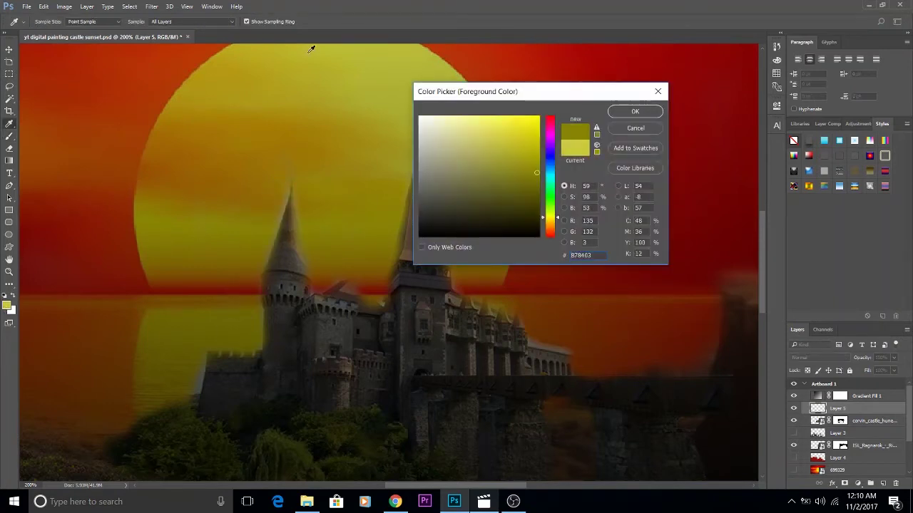
{"action": "left_click", "coordinate": [328, 72]}
{"action": "left_click", "coordinate": [635, 112]}
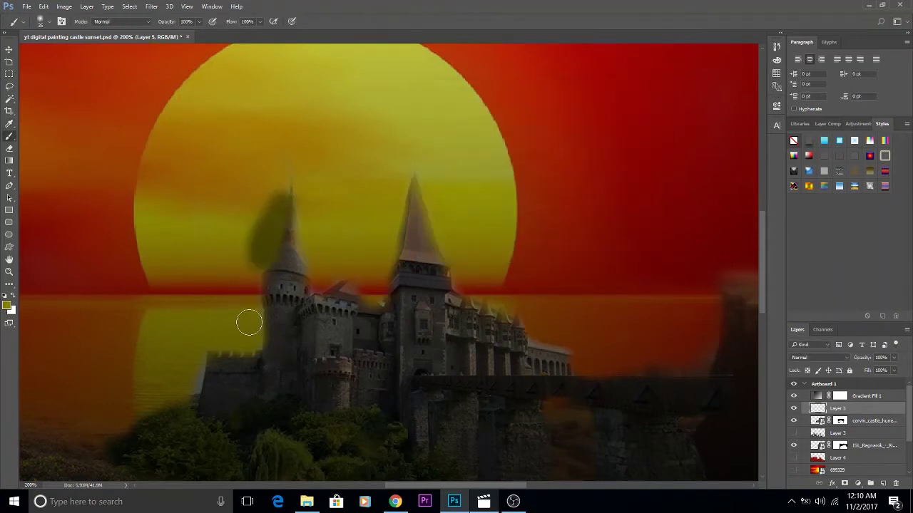
{"action": "mouse_move", "coordinate": [289, 187]}
{"action": "left_mouse_down"}
{"action": "mouse_move", "coordinate": [251, 253]}
{"action": "mouse_move", "coordinate": [270, 247]}
{"action": "left_mouse_up"}
{"action": "key", "text": "ctrl+z"}
Pick a lighter sun yellow and paint a glow around the spires and the left side
{"action": "left_click", "coordinate": [7, 305]}
{"action": "left_click", "coordinate": [341, 72]}
{"action": "left_click", "coordinate": [636, 90]}
{"action": "key", "text": "ctrl+z"}
{"action": "left_click", "coordinate": [7, 305]}
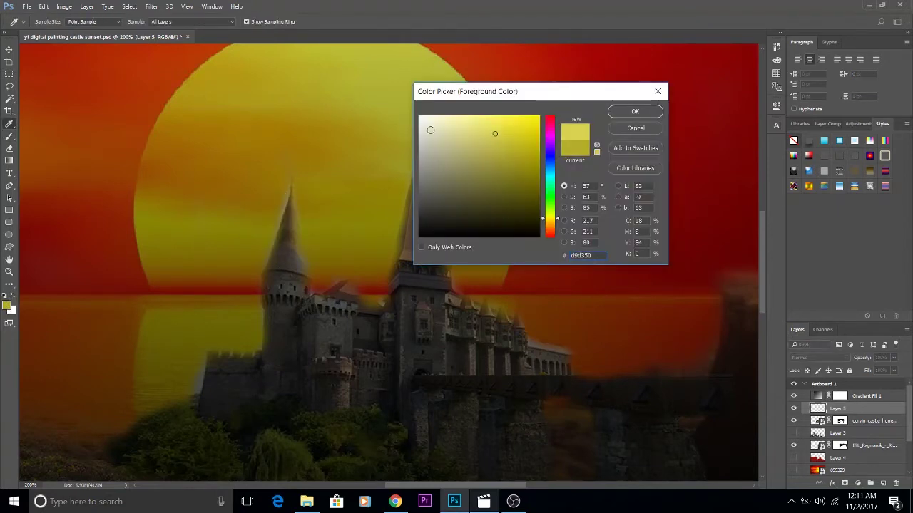
{"action": "left_click", "coordinate": [635, 112]}
{"action": "mouse_move", "coordinate": [257, 278]}
{"action": "left_mouse_down"}
{"action": "mouse_move", "coordinate": [267, 204]}
{"action": "mouse_move", "coordinate": [378, 293]}
{"action": "mouse_move", "coordinate": [424, 193]}
{"action": "mouse_move", "coordinate": [521, 314]}
{"action": "mouse_move", "coordinate": [578, 342]}
{"action": "left_mouse_up"}
{"action": "mouse_move", "coordinate": [263, 278]}
{"action": "left_mouse_down"}
{"action": "mouse_move", "coordinate": [256, 306]}
{"action": "mouse_move", "coordinate": [178, 413]}
{"action": "left_mouse_up"}
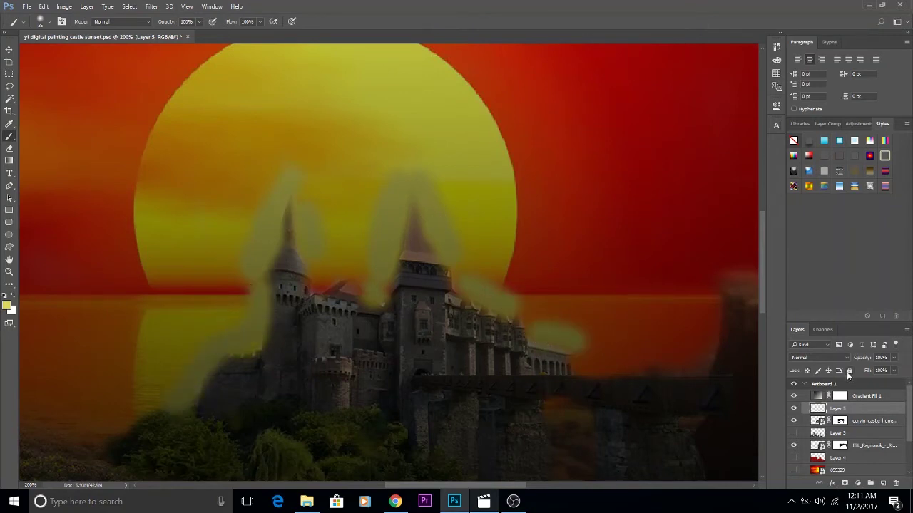
Set Layer 5's blend mode to Color Dodge and review the result
{"action": "left_click", "coordinate": [820, 358]}
{"action": "left_click", "coordinate": [818, 175]}
{"action": "scroll", "coordinate": [841, 356], "scroll_direction": "down", "scroll_amount": 8}
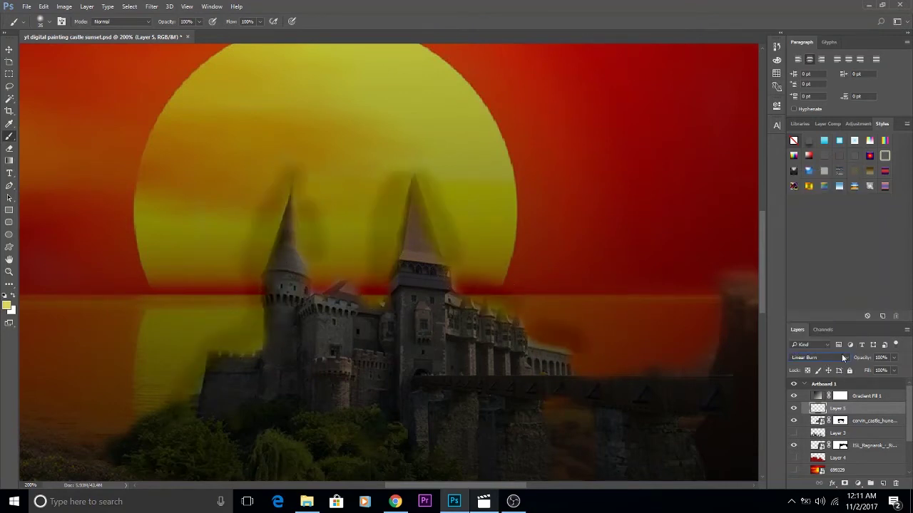
{"action": "scroll", "coordinate": [842, 357], "scroll_direction": "down", "scroll_amount": 1}
{"action": "scroll", "coordinate": [842, 357], "scroll_direction": "down", "scroll_amount": 2}
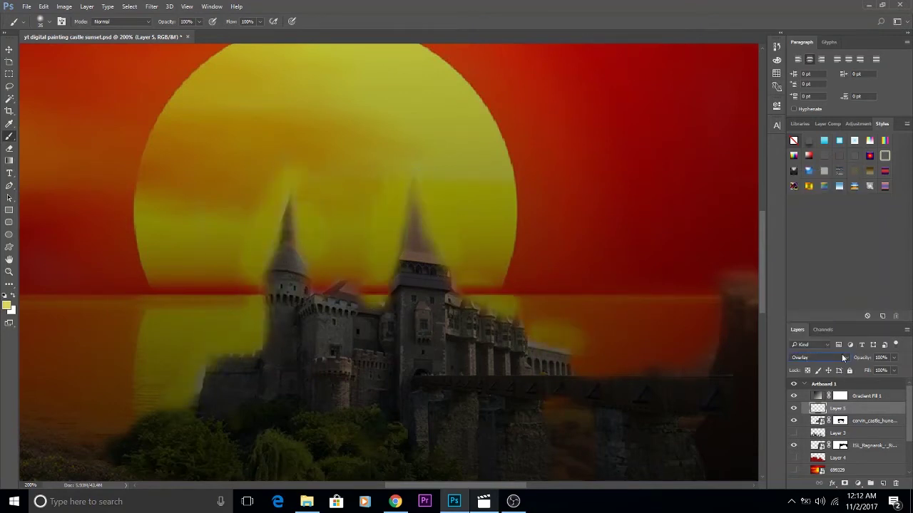
{"action": "scroll", "coordinate": [842, 357], "scroll_direction": "down", "scroll_amount": 1}
{"action": "scroll", "coordinate": [842, 357], "scroll_direction": "down", "scroll_amount": 2}
{"action": "scroll", "coordinate": [843, 357], "scroll_direction": "up", "scroll_amount": 2}
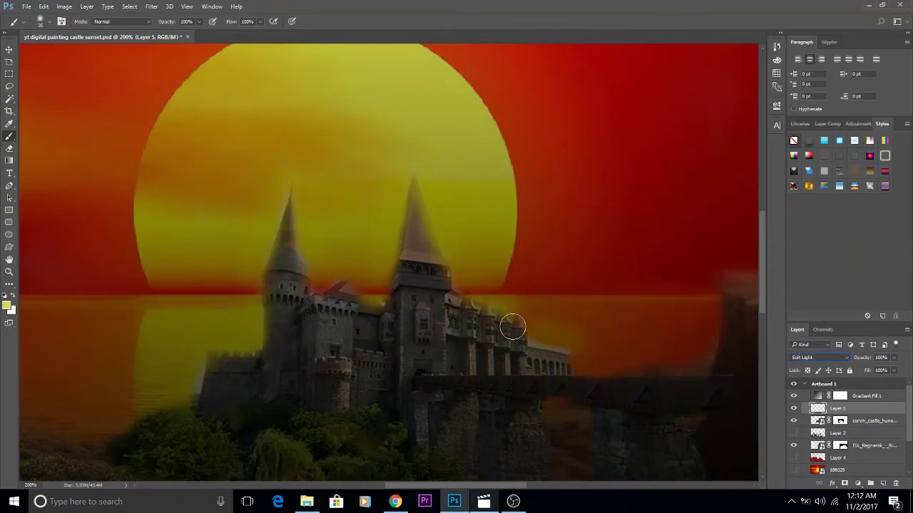
Return Layer 5 to Normal blending and erase the excess yellow near the spires
{"action": "key", "text": "x"}
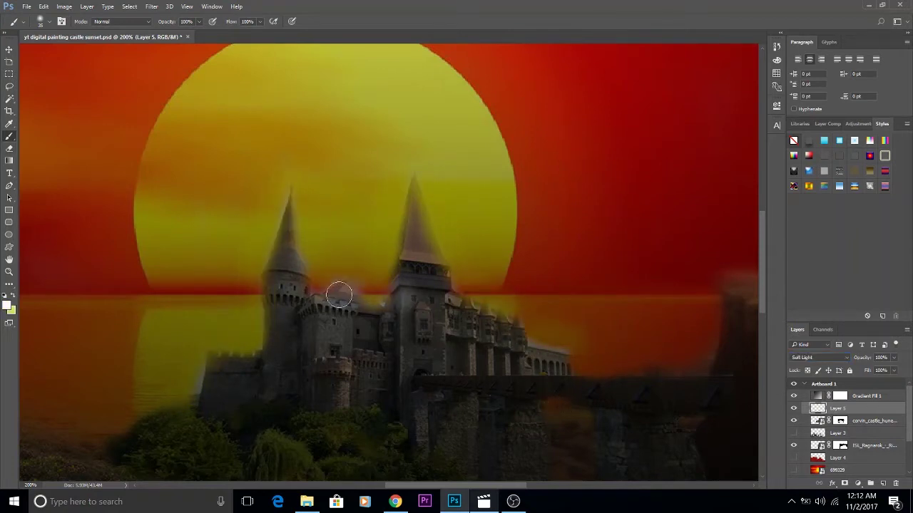
{"action": "key", "text": "shift+alt+n"}
{"action": "key", "text": "e"}
{"action": "left_click_drag", "start_coordinate": [289, 197], "coordinate": [228, 340]}
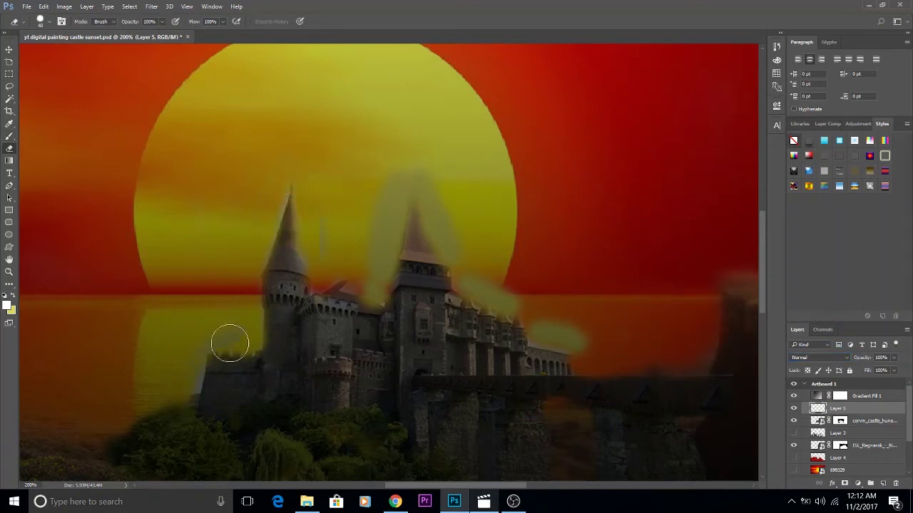
{"action": "mouse_move", "coordinate": [410, 196]}
{"action": "left_mouse_down"}
{"action": "mouse_move", "coordinate": [385, 266]}
{"action": "mouse_move", "coordinate": [438, 179]}
{"action": "mouse_move", "coordinate": [563, 349]}
{"action": "left_mouse_up"}
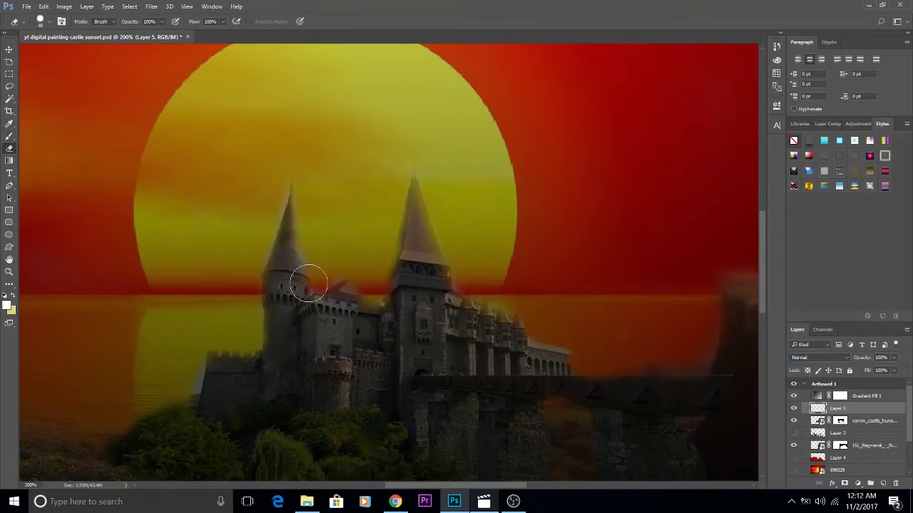
Choose a more saturated yellow and brush it over the lower-left castle wall
{"action": "left_click", "coordinate": [10, 137]}
{"action": "key", "text": "ctrl+plus"}
{"action": "left_click_drag", "start_coordinate": [93, 267], "coordinate": [202, 209]}
{"action": "left_click", "coordinate": [7, 306]}
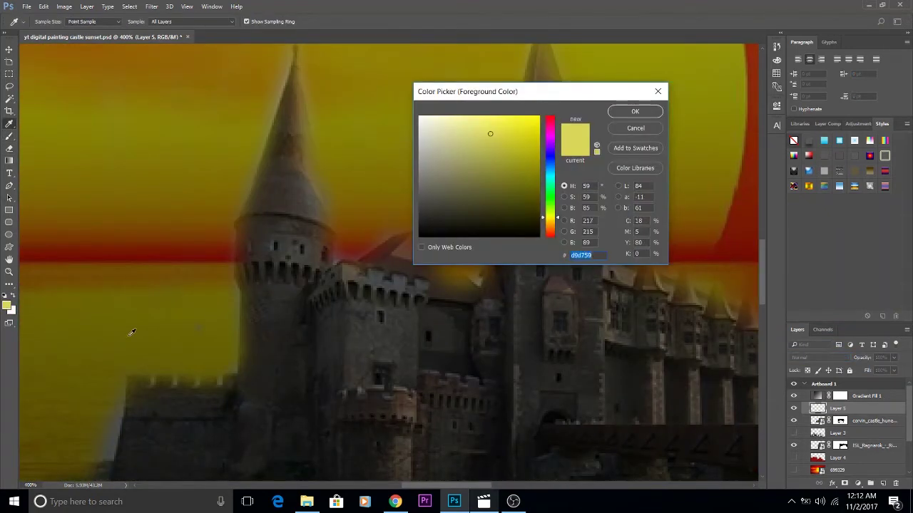
{"action": "left_click", "coordinate": [525, 126]}
{"action": "left_click", "coordinate": [636, 110]}
{"action": "mouse_move", "coordinate": [114, 470]}
{"action": "left_mouse_down"}
{"action": "mouse_move", "coordinate": [201, 370]}
{"action": "mouse_move", "coordinate": [256, 110]}
{"action": "left_mouse_up"}
With a smaller brush, paint yellow along the left tower's edge and the castle's right wall
{"action": "scroll", "coordinate": [257, 110], "scroll_direction": "up", "scroll_amount": 5}
{"action": "left_click_drag", "start_coordinate": [306, 285], "coordinate": [314, 196]}
{"action": "key", "text": "bracketleft"}
{"action": "mouse_move", "coordinate": [340, 349]}
{"action": "left_mouse_down"}
{"action": "mouse_move", "coordinate": [356, 423]}
{"action": "mouse_move", "coordinate": [432, 399]}
{"action": "mouse_move", "coordinate": [452, 422]}
{"action": "mouse_move", "coordinate": [476, 411]}
{"action": "mouse_move", "coordinate": [401, 392]}
{"action": "mouse_move", "coordinate": [371, 416]}
{"action": "mouse_move", "coordinate": [501, 395]}
{"action": "left_mouse_up"}
{"action": "scroll", "coordinate": [527, 421], "scroll_direction": "up", "scroll_amount": 2}
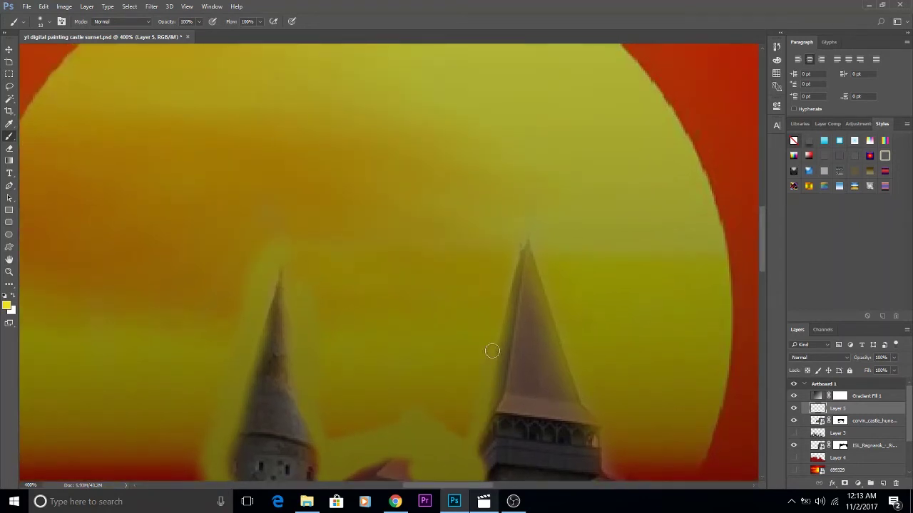
{"action": "scroll", "coordinate": [512, 297], "scroll_direction": "right", "scroll_amount": 3}
{"action": "scroll", "coordinate": [473, 360], "scroll_direction": "down", "scroll_amount": 3}
{"action": "scroll", "coordinate": [472, 360], "scroll_direction": "right", "scroll_amount": 1}
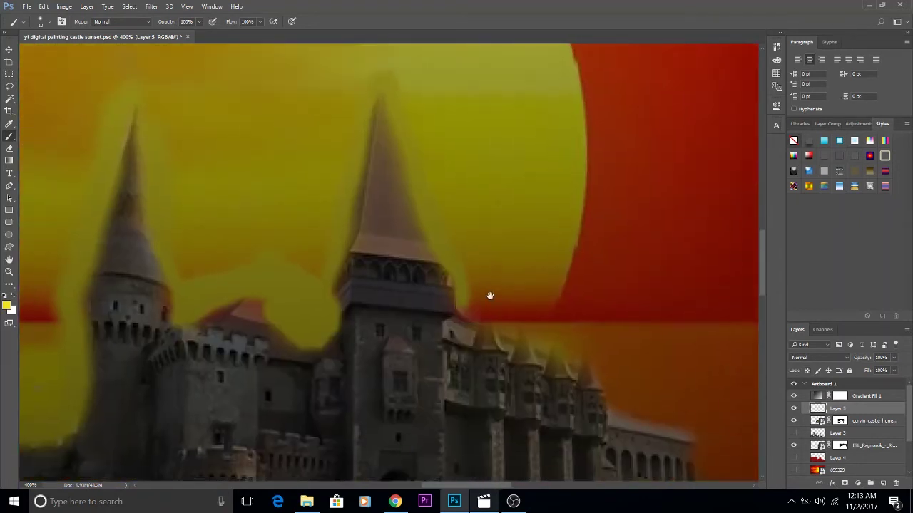
{"action": "scroll", "coordinate": [565, 361], "scroll_direction": "down", "scroll_amount": 3}
{"action": "scroll", "coordinate": [564, 362], "scroll_direction": "right", "scroll_amount": 1}
{"action": "left_click_drag", "start_coordinate": [492, 239], "coordinate": [587, 321]}
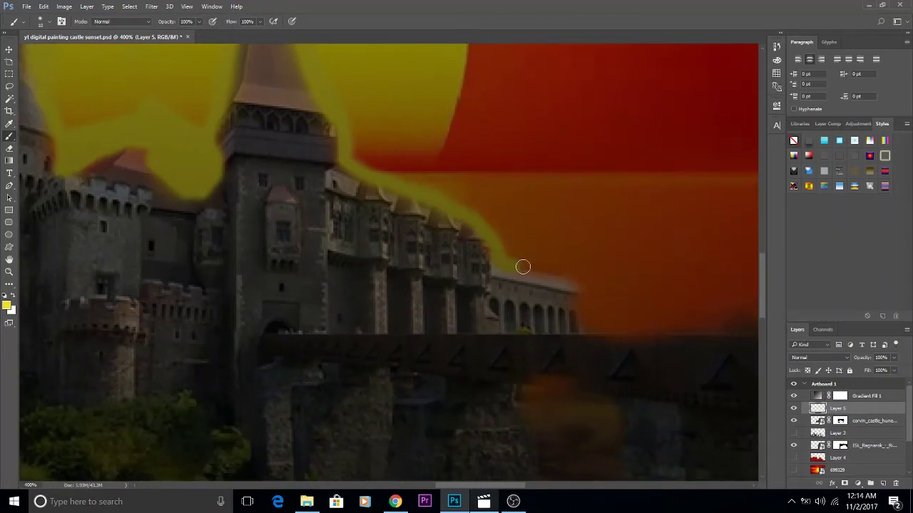
Set the glow layer's blend mode to Soft Light, then try Overlay
{"action": "scroll", "coordinate": [213, 293], "scroll_direction": "left", "scroll_amount": 3}
{"action": "scroll", "coordinate": [213, 294], "scroll_direction": "down", "scroll_amount": 1}
{"action": "left_click", "coordinate": [820, 358]}
{"action": "left_click", "coordinate": [817, 175]}
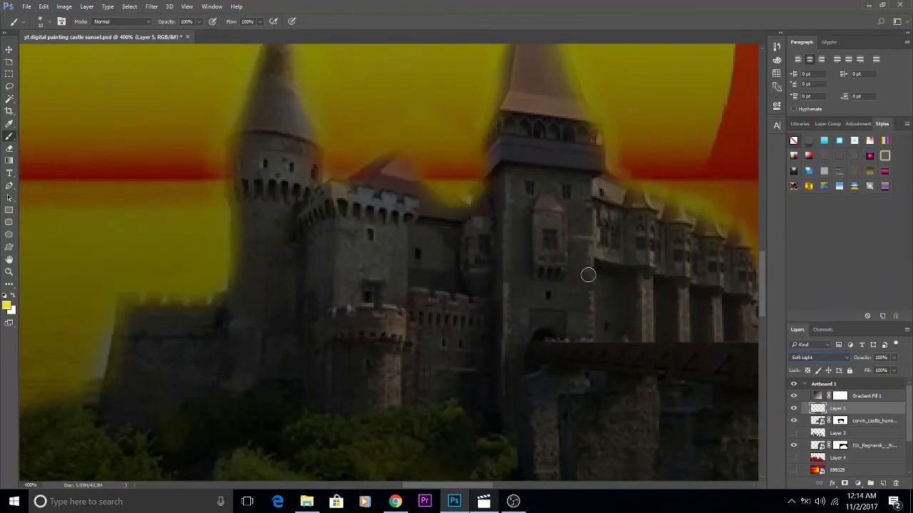
{"action": "key", "text": "ctrl+minus"}
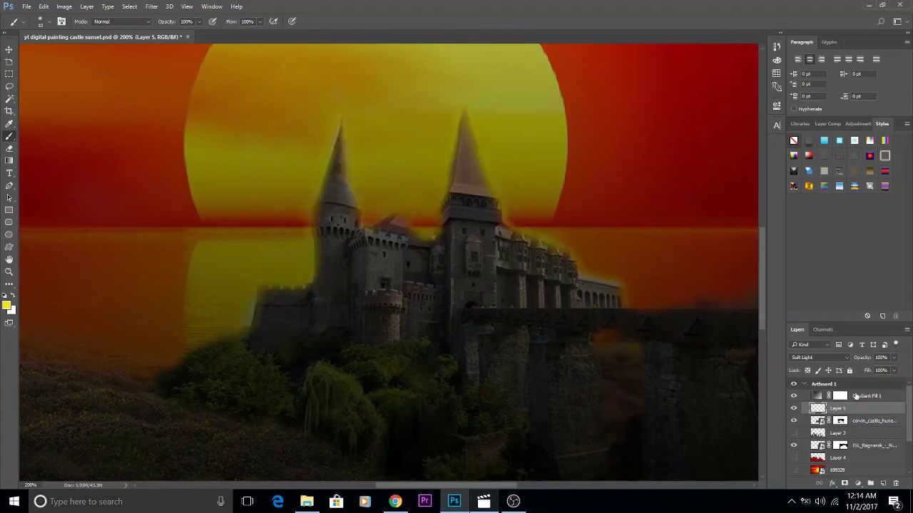
{"action": "left_click", "coordinate": [820, 358]}
{"action": "left_click", "coordinate": [799, 276]}
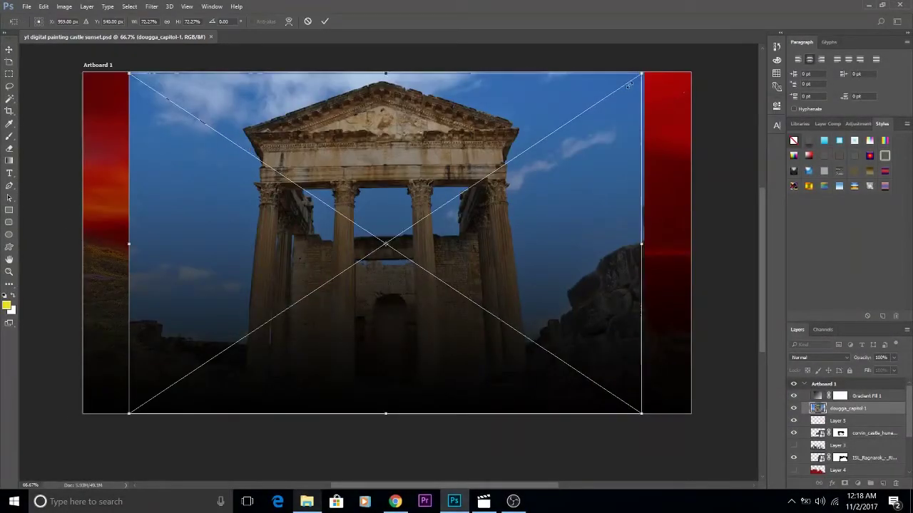
Scale the dougga_capitol-1 temple photo down to a small box on the mesa top and commit
{"action": "left_click_drag", "start_coordinate": [644, 72], "coordinate": [285, 316]}
{"action": "left_click_drag", "start_coordinate": [207, 362], "coordinate": [585, 219]}
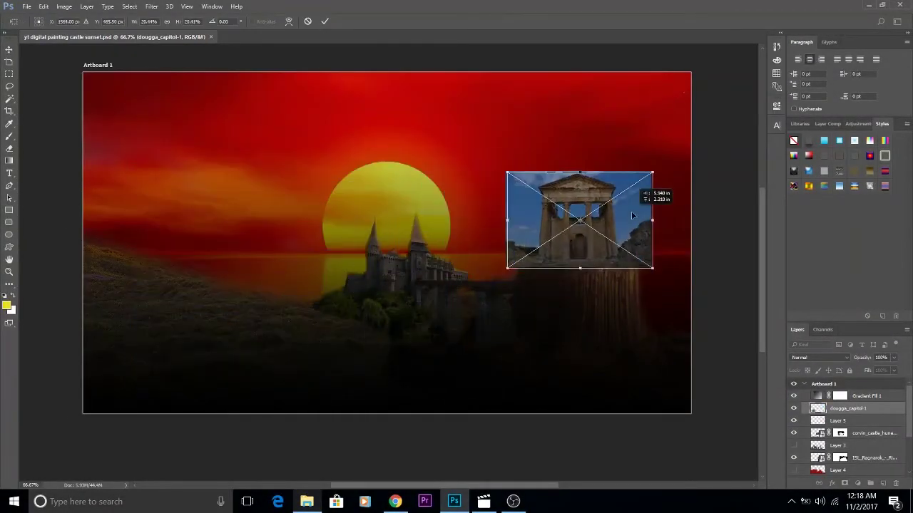
{"action": "left_click_drag", "start_coordinate": [651, 174], "coordinate": [594, 226]}
{"action": "left_click_drag", "start_coordinate": [550, 249], "coordinate": [579, 233]}
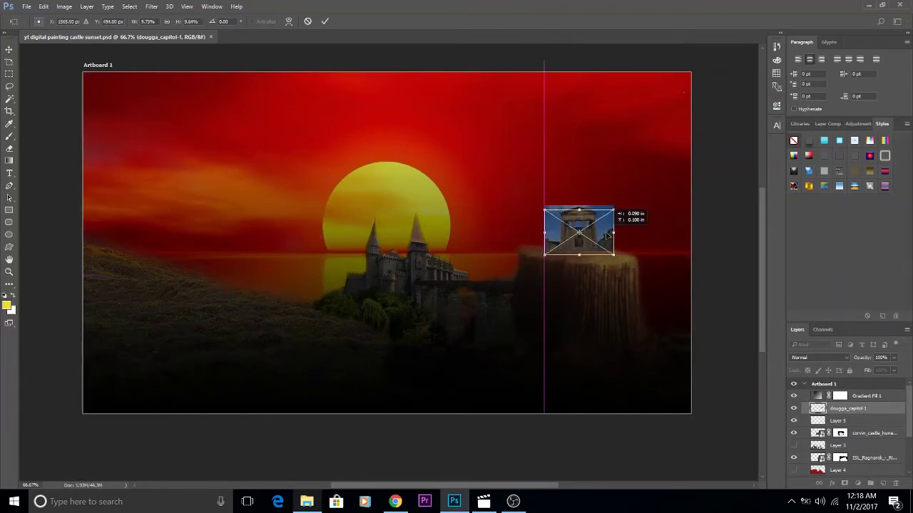
{"action": "left_click", "coordinate": [326, 21]}
Add a layer mask to the temple photo and erase its right side
{"action": "scroll", "coordinate": [627, 216], "scroll_direction": "up", "scroll_amount": 5}
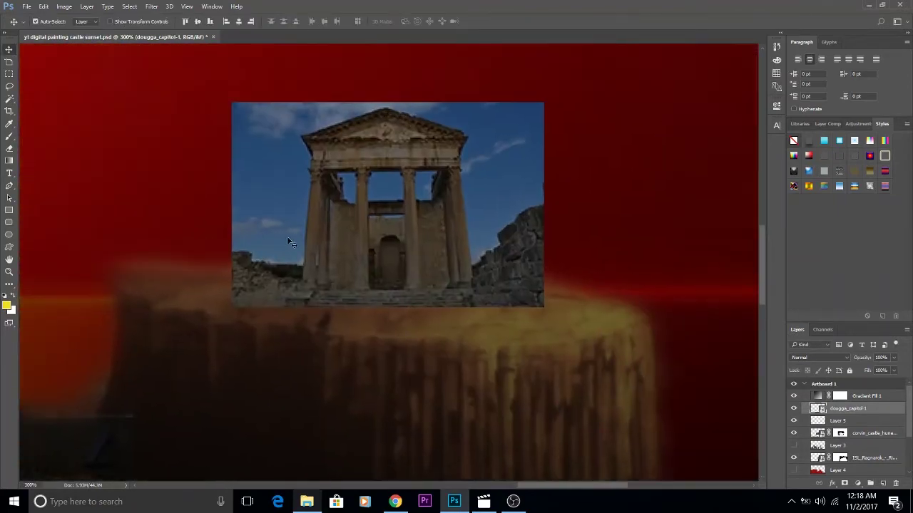
{"action": "key", "text": "e"}
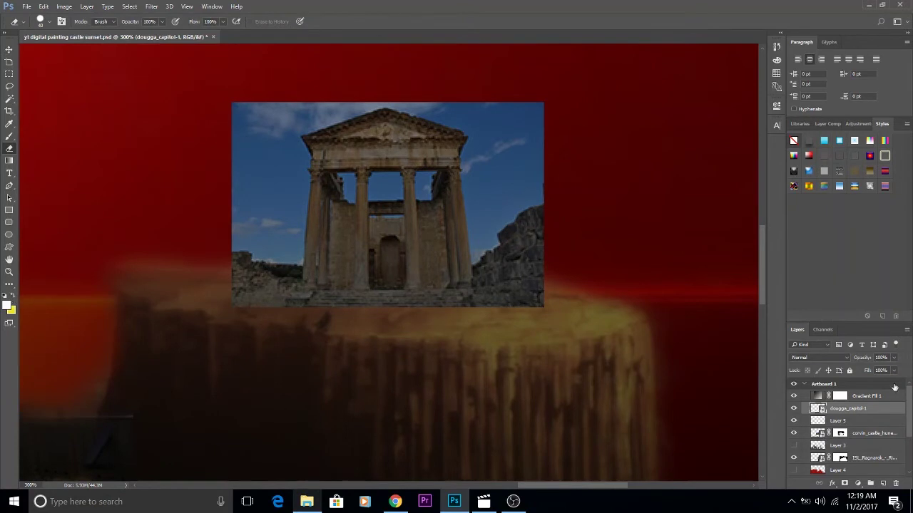
{"action": "left_click", "coordinate": [845, 484]}
{"action": "left_click_drag", "start_coordinate": [531, 171], "coordinate": [510, 289]}
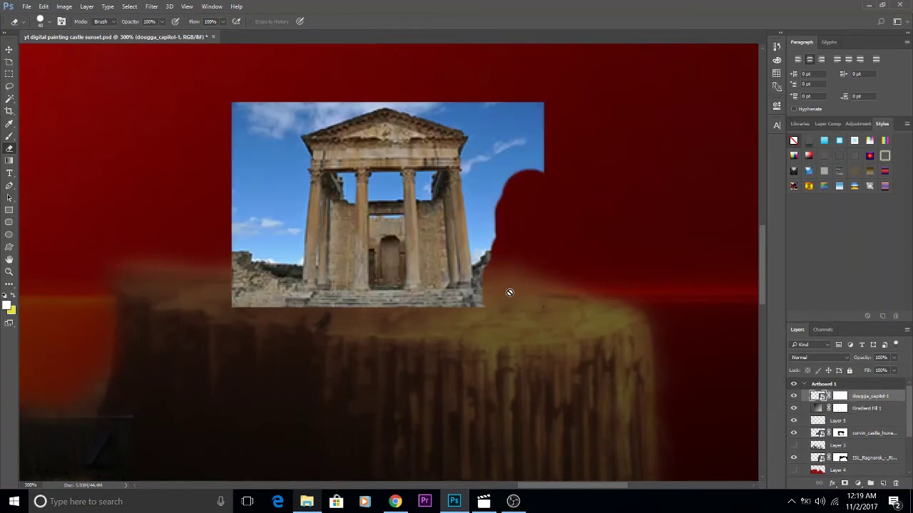
Erase the blue sky along the temple's lower-right edge, left side and top-left
{"action": "key", "text": "ctrl+plus"}
{"action": "key", "text": "ctrl+plus"}
{"action": "mouse_move", "coordinate": [560, 260]}
{"action": "left_mouse_down"}
{"action": "mouse_move", "coordinate": [546, 346]}
{"action": "mouse_move", "coordinate": [517, 327]}
{"action": "left_mouse_up"}
{"action": "mouse_move", "coordinate": [225, 348]}
{"action": "left_mouse_down"}
{"action": "mouse_move", "coordinate": [147, 256]}
{"action": "mouse_move", "coordinate": [224, 293]}
{"action": "mouse_move", "coordinate": [201, 214]}
{"action": "mouse_move", "coordinate": [153, 143]}
{"action": "mouse_move", "coordinate": [232, 244]}
{"action": "left_mouse_up"}
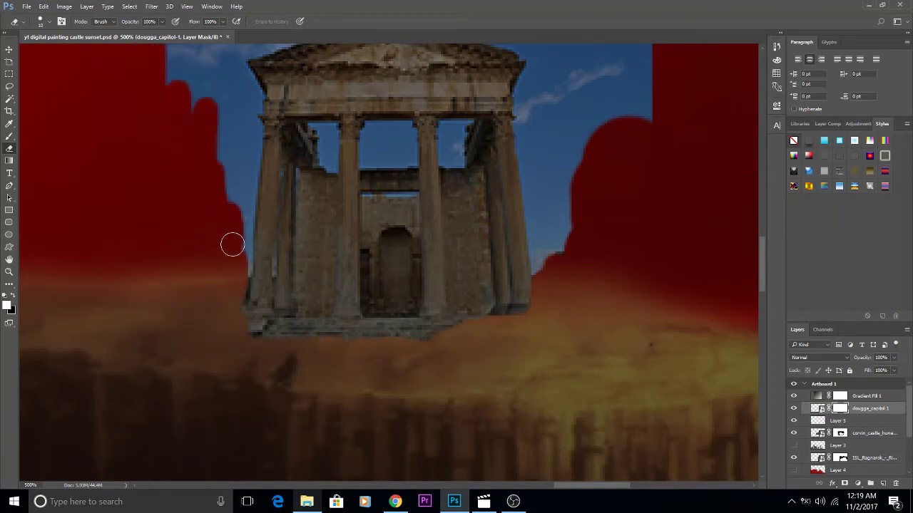
{"action": "left_click_drag", "start_coordinate": [217, 186], "coordinate": [217, 307]}
{"action": "mouse_move", "coordinate": [154, 107]}
{"action": "left_mouse_down"}
{"action": "mouse_move", "coordinate": [292, 147]}
{"action": "mouse_move", "coordinate": [330, 133]}
{"action": "mouse_move", "coordinate": [292, 147]}
{"action": "mouse_move", "coordinate": [597, 138]}
{"action": "mouse_move", "coordinate": [483, 149]}
{"action": "mouse_move", "coordinate": [502, 160]}
{"action": "mouse_move", "coordinate": [528, 220]}
{"action": "mouse_move", "coordinate": [559, 372]}
{"action": "mouse_move", "coordinate": [529, 279]}
{"action": "mouse_move", "coordinate": [545, 387]}
{"action": "left_mouse_up"}
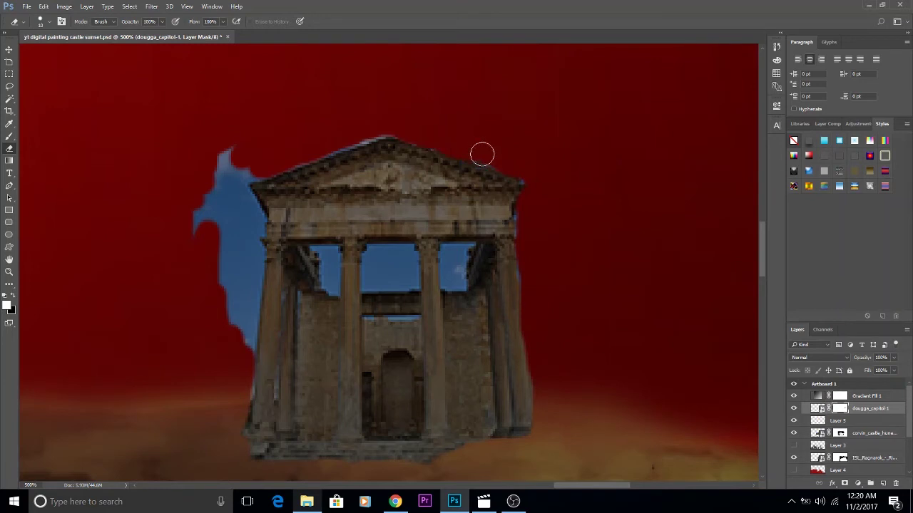
{"action": "mouse_move", "coordinate": [214, 153]}
{"action": "left_mouse_down"}
{"action": "mouse_move", "coordinate": [207, 186]}
{"action": "mouse_move", "coordinate": [250, 311]}
{"action": "left_mouse_up"}
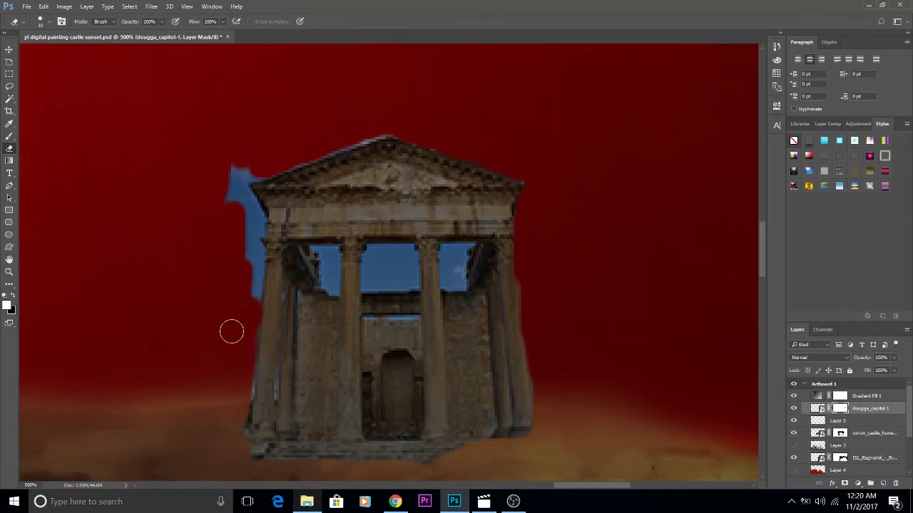
{"action": "left_click_drag", "start_coordinate": [273, 261], "coordinate": [274, 264]}
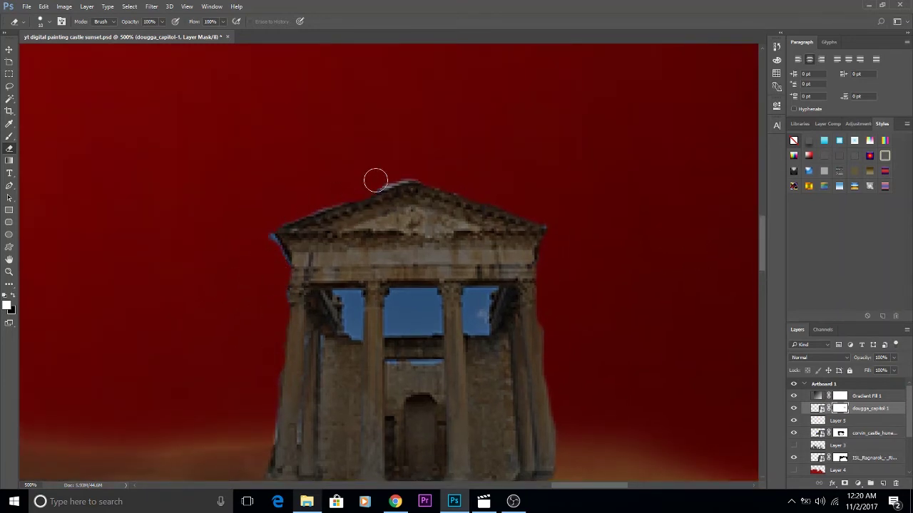
Zoom in close and mask out the blue sky in the gaps between the columns
{"action": "key", "text": "ctrl+minus"}
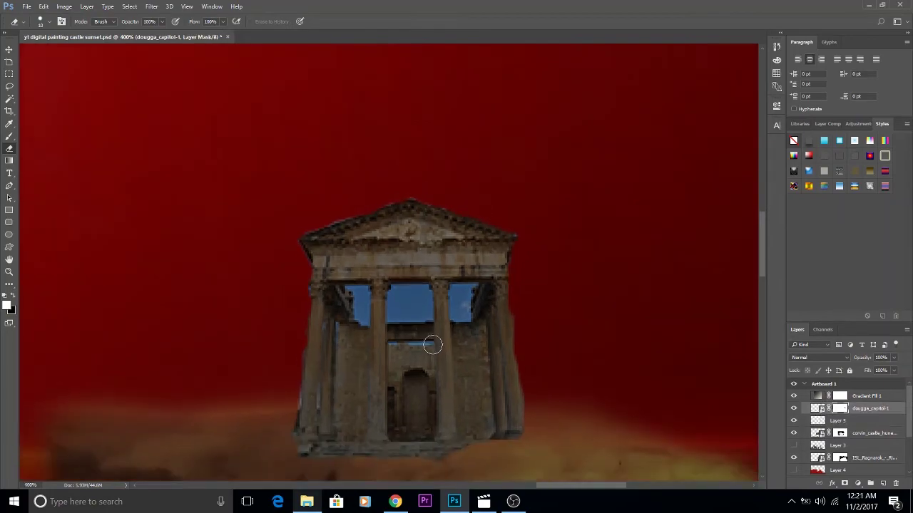
{"action": "key", "text": "ctrl+plus"}
{"action": "key", "text": "ctrl+plus"}
{"action": "key", "text": "ctrl+plus"}
{"action": "key", "text": "ctrl+plus"}
{"action": "key", "text": "ctrl+minus"}
{"action": "key", "text": "ctrl+minus"}
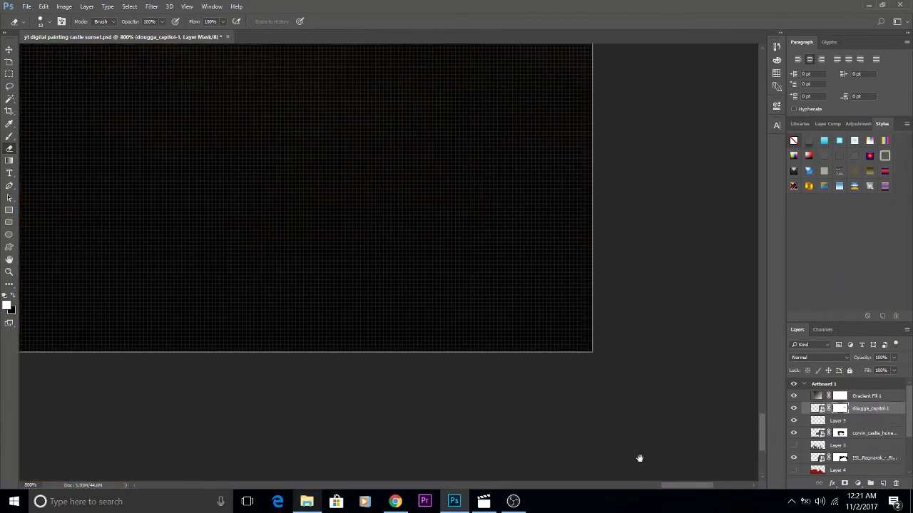
{"action": "key", "text": "ctrl+minus"}
{"action": "key", "text": "ctrl+minus"}
{"action": "key", "text": "ctrl+minus"}
{"action": "key", "text": "ctrl+minus"}
{"action": "key", "text": "ctrl+minus"}
{"action": "key", "text": "ctrl+plus"}
{"action": "key", "text": "ctrl+plus"}
{"action": "key", "text": "ctrl+plus"}
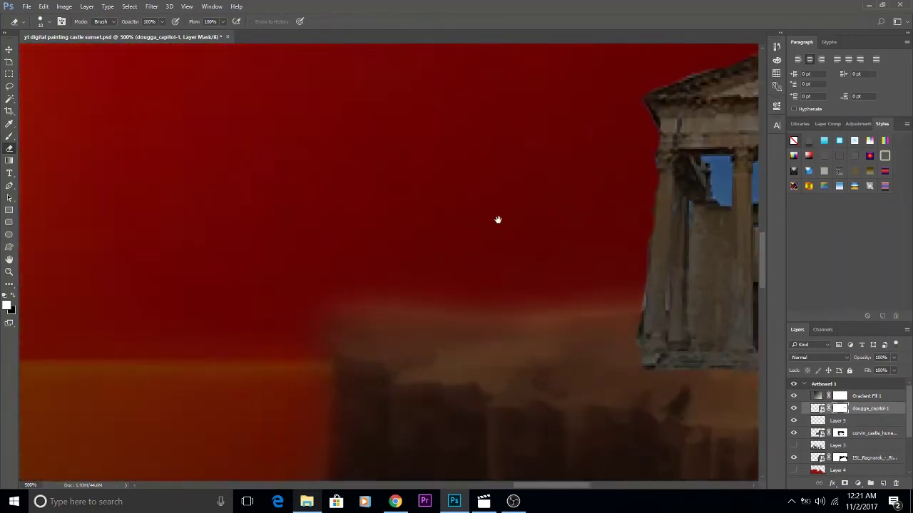
{"action": "key", "text": "ctrl+plus"}
{"action": "key", "text": "ctrl+plus"}
{"action": "key", "text": "ctrl+plus"}
{"action": "left_click", "coordinate": [472, 228]}
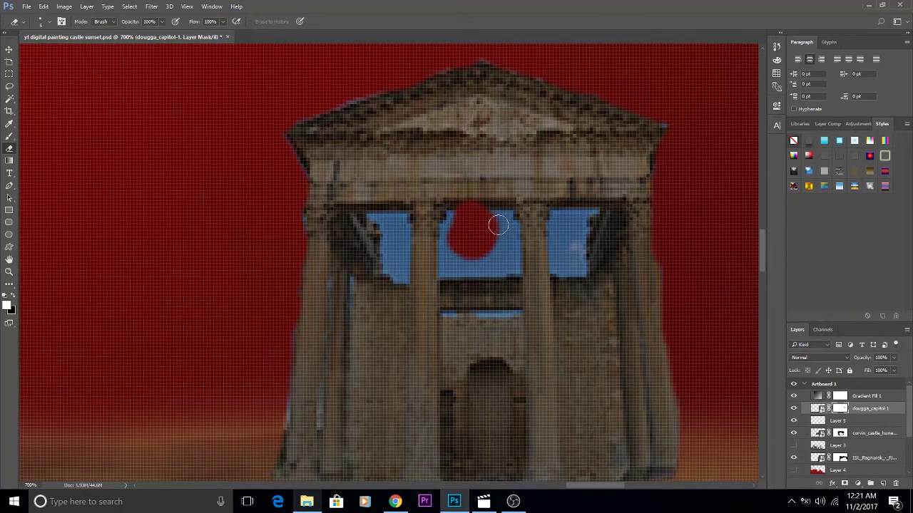
{"action": "mouse_move", "coordinate": [497, 226]}
{"action": "left_mouse_down"}
{"action": "mouse_move", "coordinate": [480, 259]}
{"action": "mouse_move", "coordinate": [497, 222]}
{"action": "left_mouse_up"}
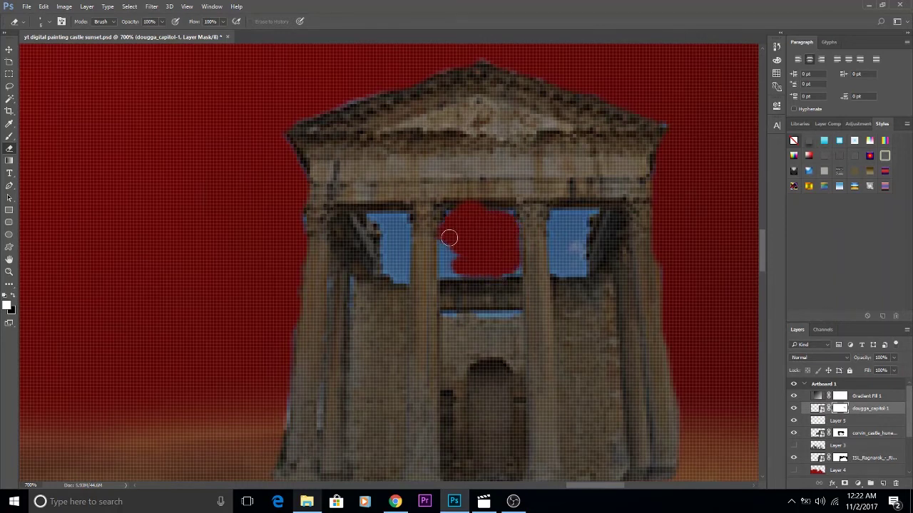
{"action": "mouse_move", "coordinate": [567, 214]}
{"action": "left_mouse_down"}
{"action": "mouse_move", "coordinate": [554, 249]}
{"action": "mouse_move", "coordinate": [568, 237]}
{"action": "left_mouse_up"}
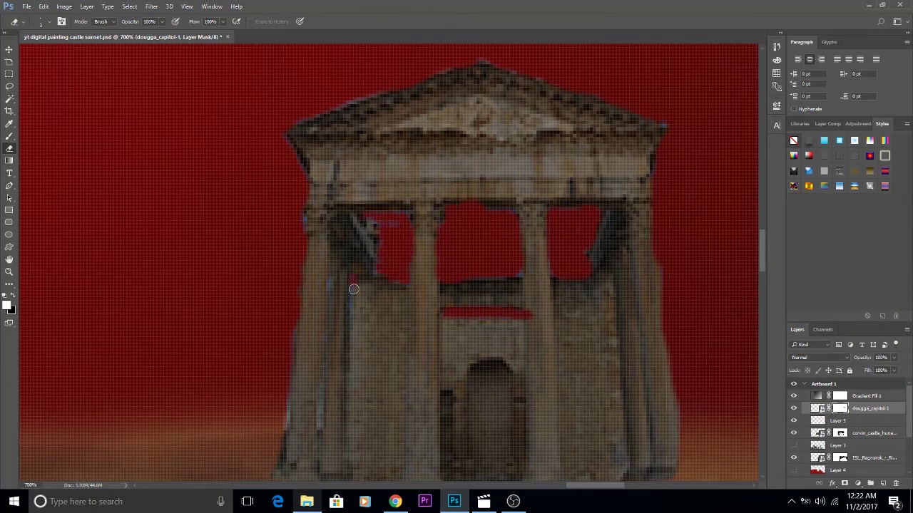
Add a Curves adjustment above the temple and bend it into a contrast S-curve
{"action": "key", "text": "ctrl+0"}
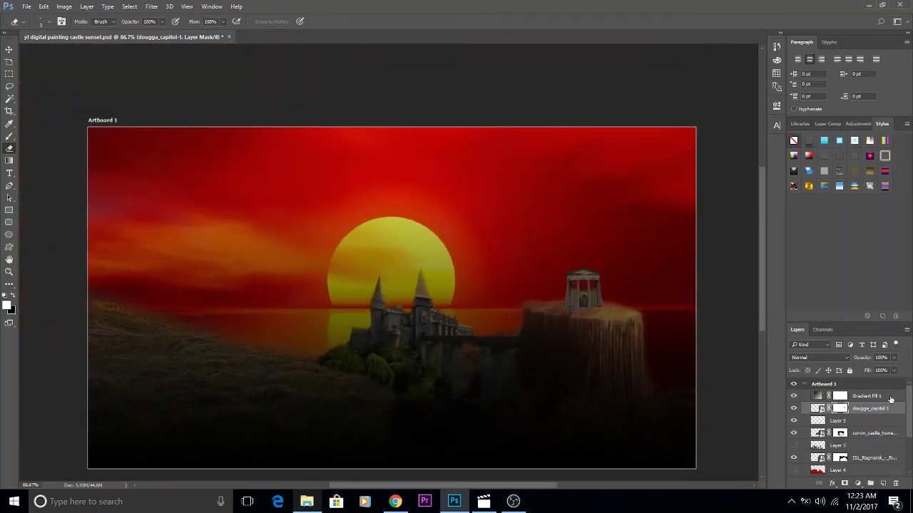
{"action": "left_click", "coordinate": [857, 123]}
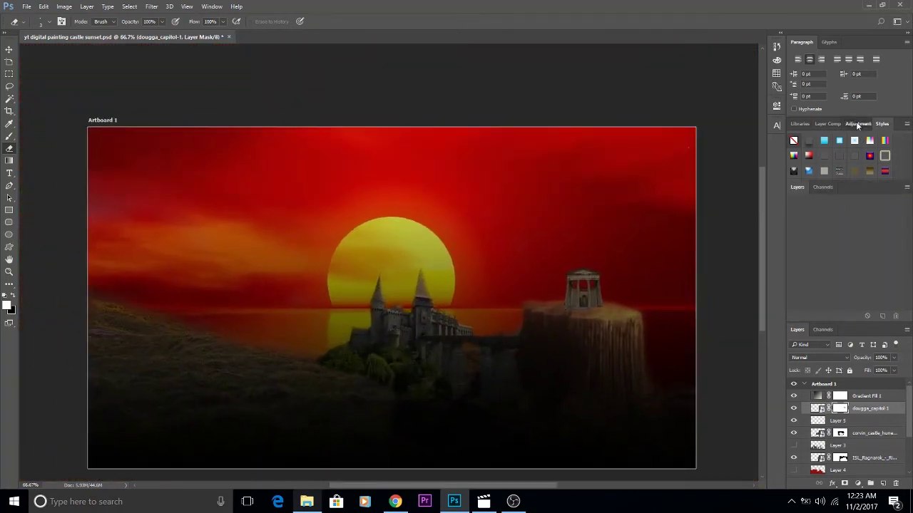
{"action": "left_click", "coordinate": [835, 145]}
{"action": "left_click_drag", "start_coordinate": [656, 174], "coordinate": [596, 173]}
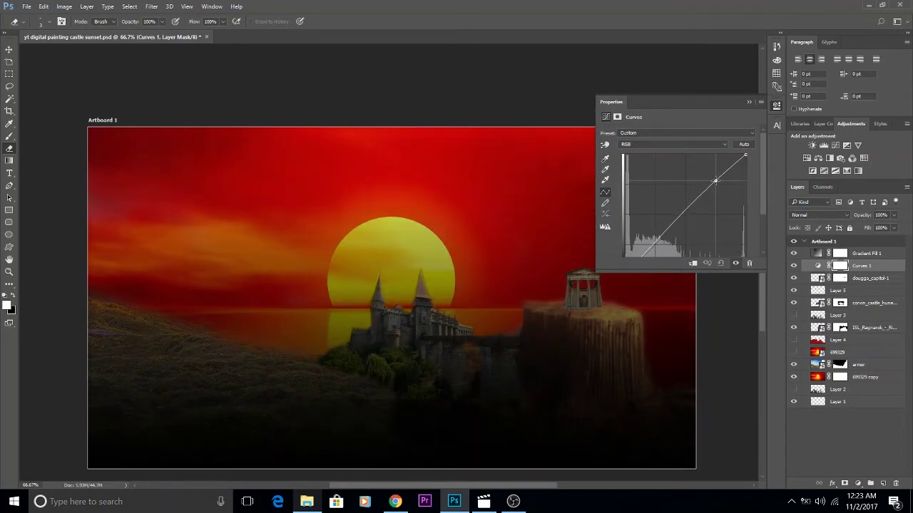
{"action": "double_click", "coordinate": [818, 265]}
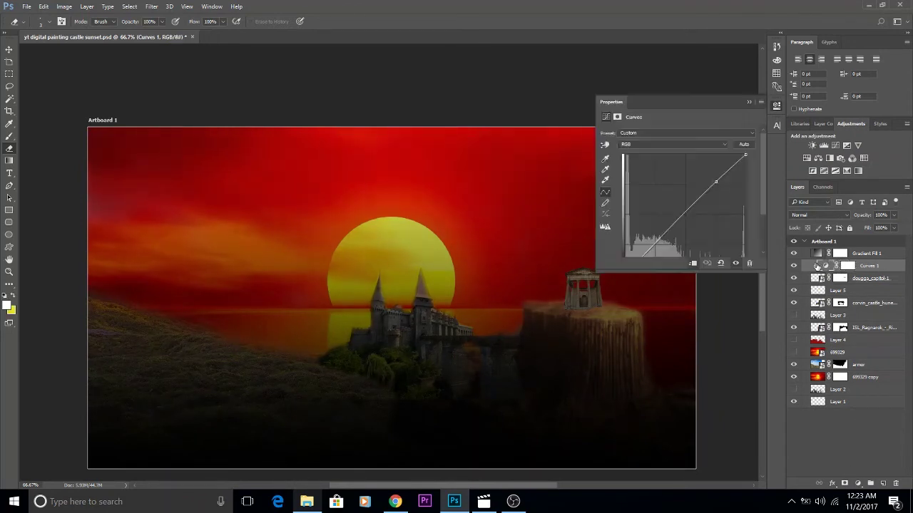
{"action": "left_click", "coordinate": [715, 184]}
{"action": "left_click_drag", "start_coordinate": [694, 197], "coordinate": [665, 243]}
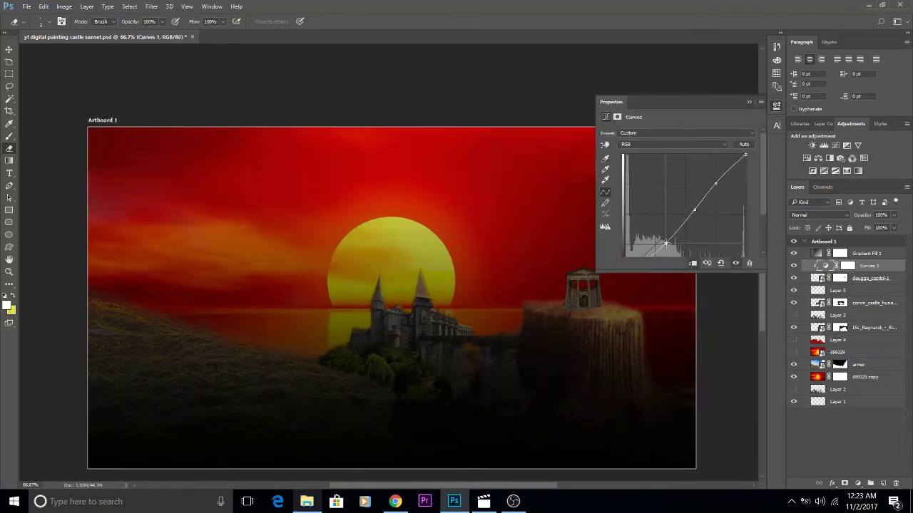
Move the temple down onto the cliff top and shrink it to 66.67%
{"action": "left_click", "coordinate": [842, 303]}
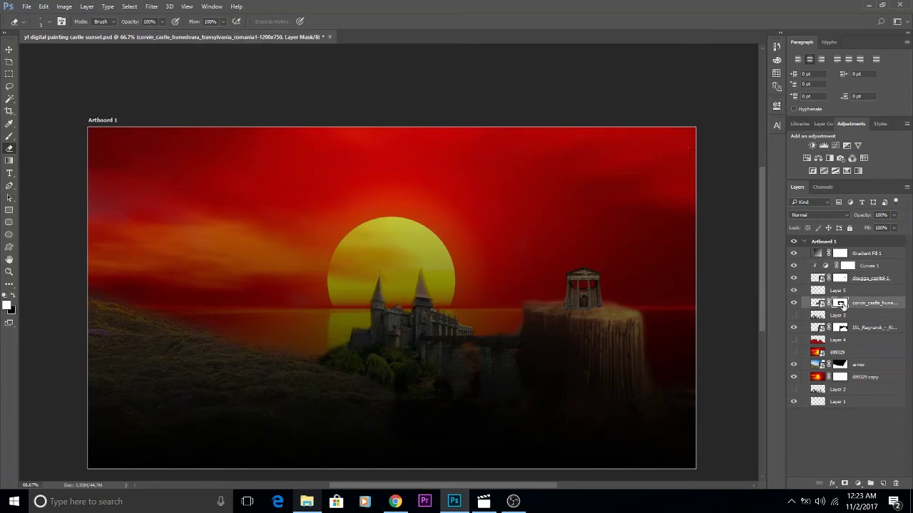
{"action": "left_click", "coordinate": [840, 278]}
{"action": "scroll", "coordinate": [685, 292], "scroll_direction": "down", "scroll_amount": 1}
{"action": "scroll", "coordinate": [671, 296], "scroll_direction": "up", "scroll_amount": 2}
{"action": "key", "text": "v"}
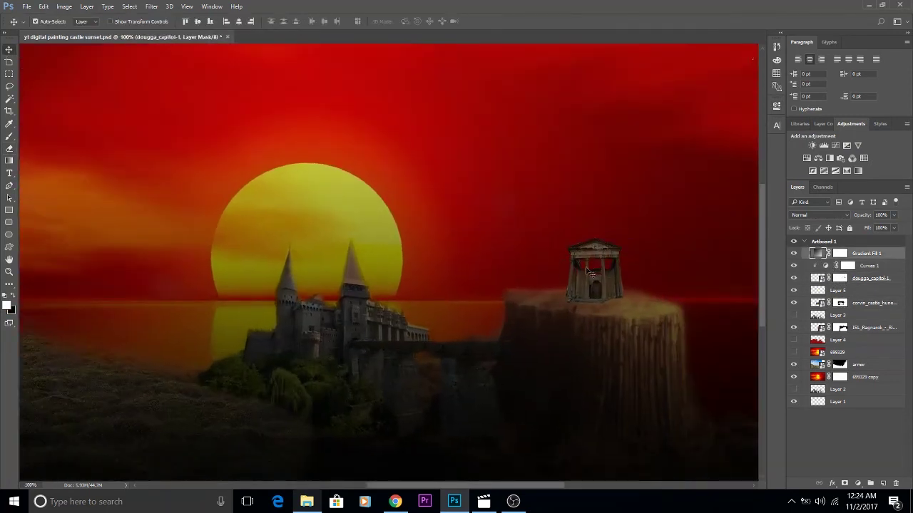
{"action": "left_click_drag", "start_coordinate": [608, 280], "coordinate": [614, 288]}
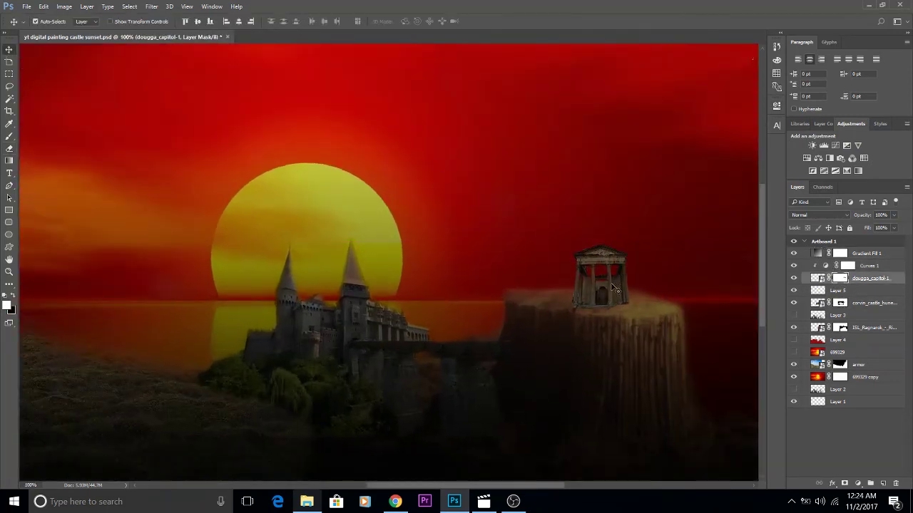
{"action": "key", "text": "ctrl+t"}
{"action": "mouse_move", "coordinate": [655, 240]}
{"action": "left_mouse_down"}
{"action": "mouse_move", "coordinate": [619, 265]}
{"action": "mouse_move", "coordinate": [562, 284]}
{"action": "left_mouse_up"}
{"action": "key", "text": "Return"}
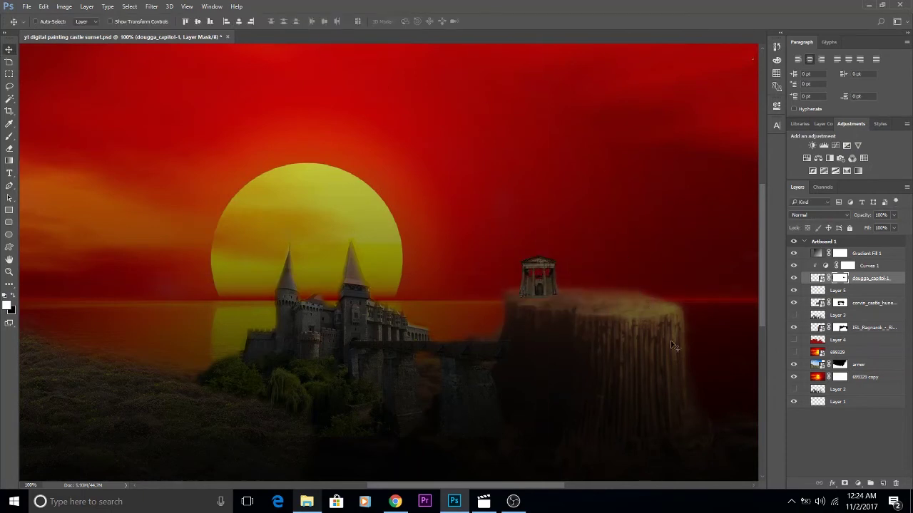
Drag the temple off the mesa down toward the stump's lower-right base
{"action": "key", "text": "ctrl+minus"}
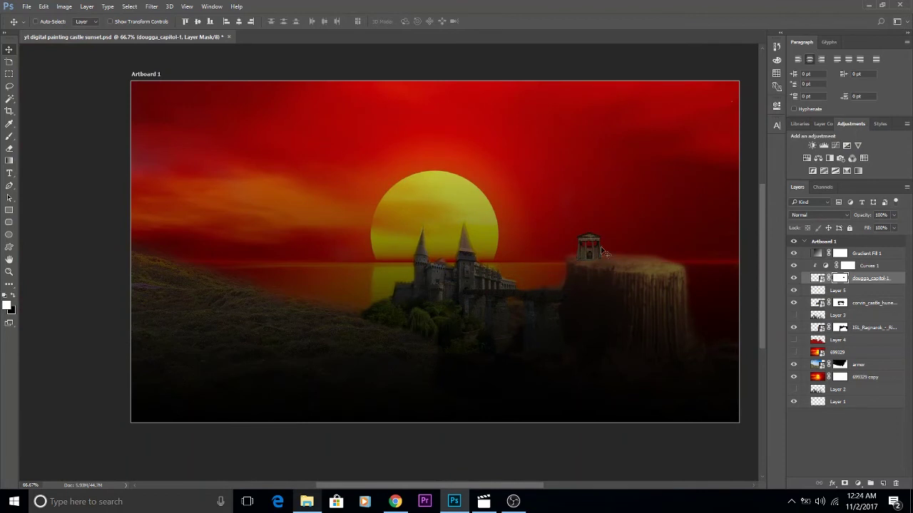
{"action": "mouse_move", "coordinate": [589, 254]}
{"action": "left_mouse_down"}
{"action": "mouse_move", "coordinate": [711, 349]}
{"action": "mouse_move", "coordinate": [589, 398]}
{"action": "left_mouse_up"}
{"action": "left_click", "coordinate": [840, 378]}
Erase along the mesa's top edge on the 699329 copy layer's mask
{"action": "key", "text": "b"}
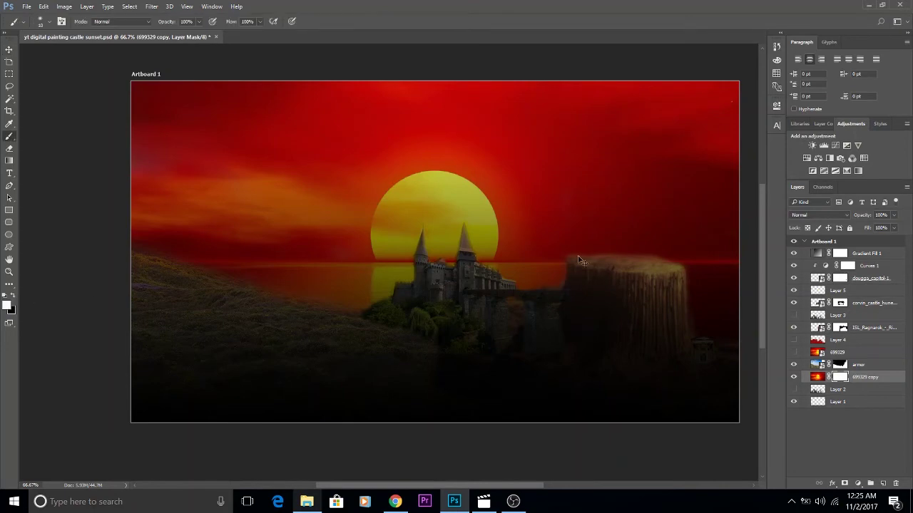
{"action": "key", "text": "ctrl+plus"}
{"action": "key", "text": "ctrl+plus"}
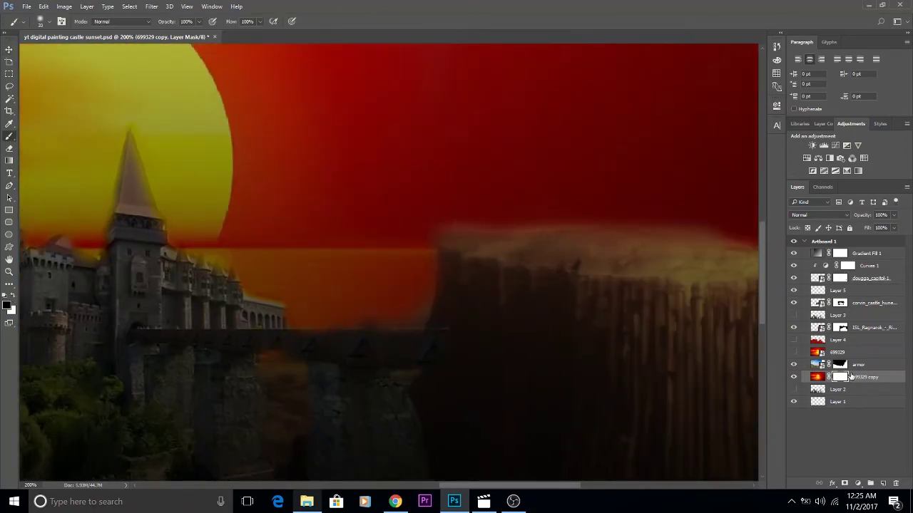
{"action": "left_click", "coordinate": [9, 150]}
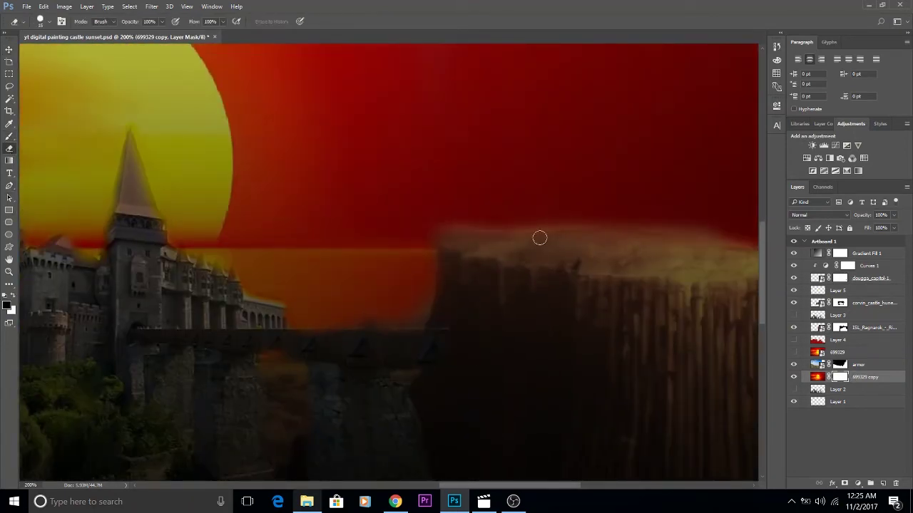
{"action": "left_click_drag", "start_coordinate": [553, 223], "coordinate": [443, 234]}
{"action": "key", "text": "b"}
{"action": "left_click", "coordinate": [841, 365]}
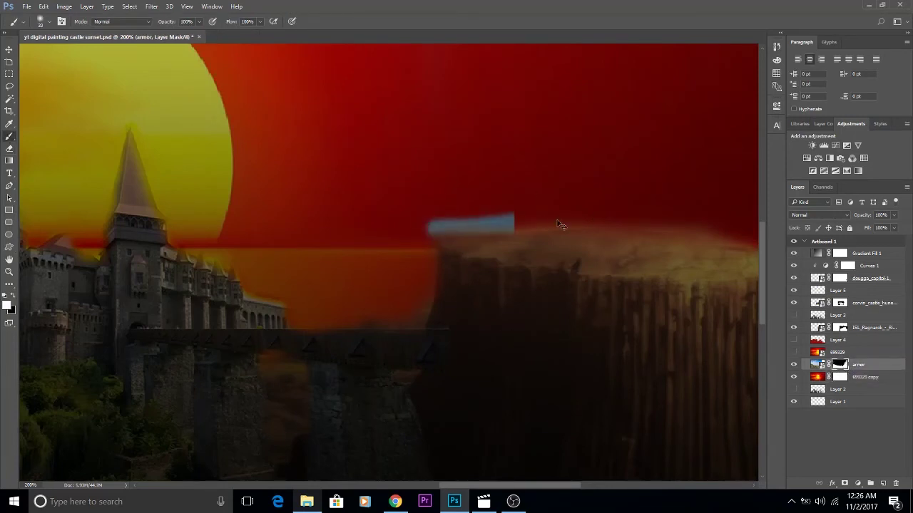
{"action": "left_click", "coordinate": [848, 378]}
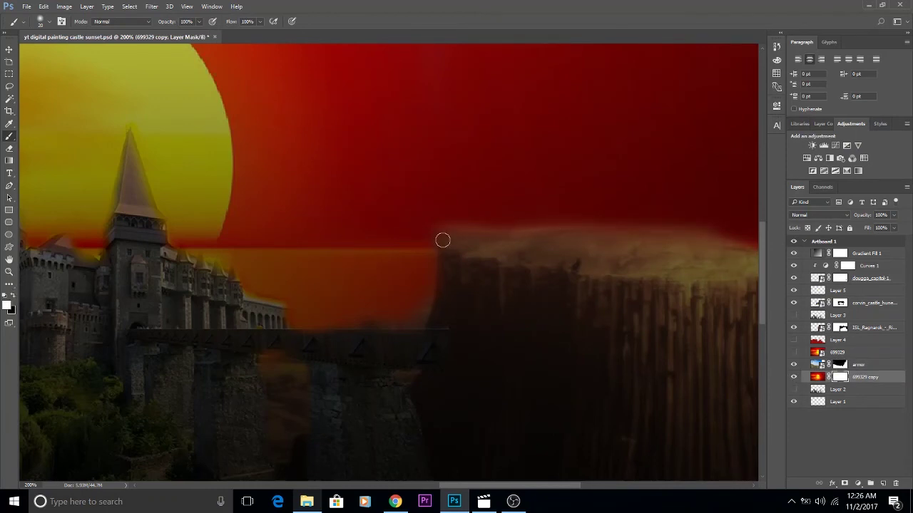
{"action": "key", "text": "ctrl+minus"}
{"action": "key", "text": "ctrl+minus"}
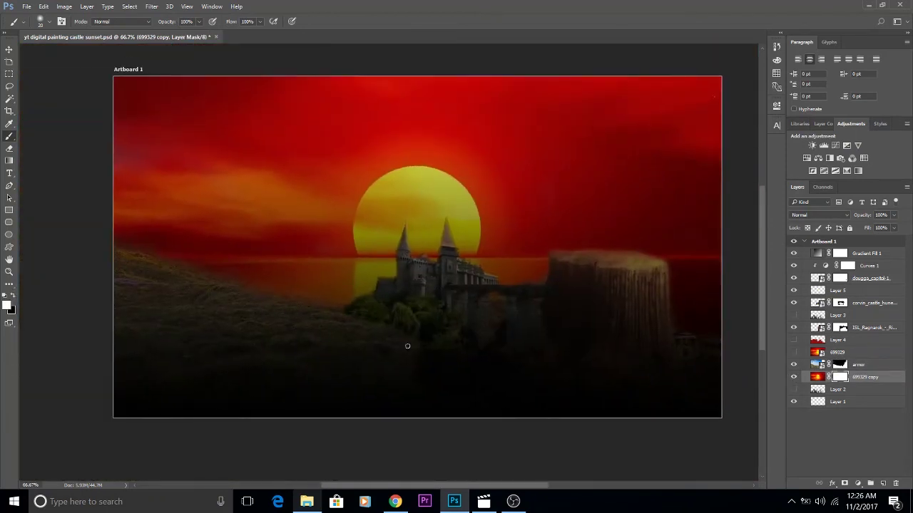
{"action": "key", "text": "ctrl+plus"}
{"action": "key", "text": "ctrl+plus"}
{"action": "scroll", "coordinate": [388, 264], "scroll_direction": "right", "scroll_amount": 5}
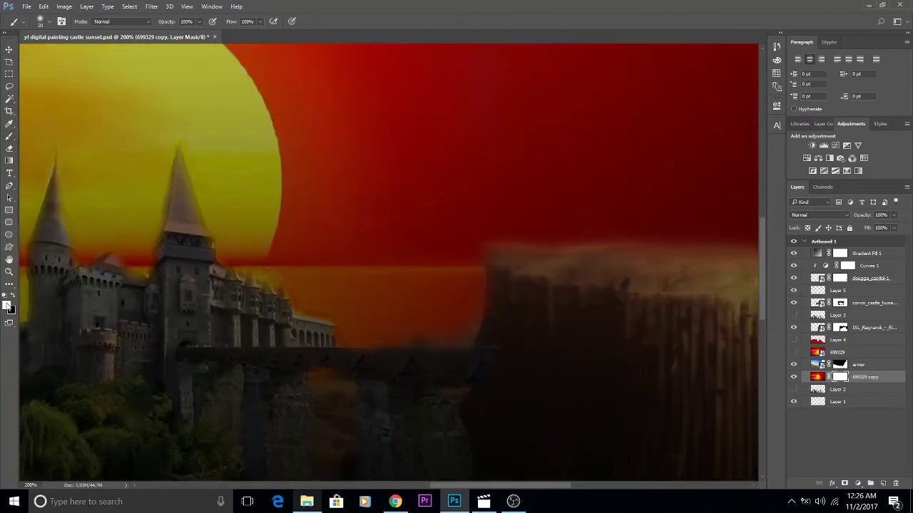
Add a new empty layer and set the foreground colour to dark red
{"action": "left_click", "coordinate": [8, 305]}
{"action": "key", "text": "Return"}
{"action": "key", "text": "b"}
{"action": "left_click", "coordinate": [883, 484]}
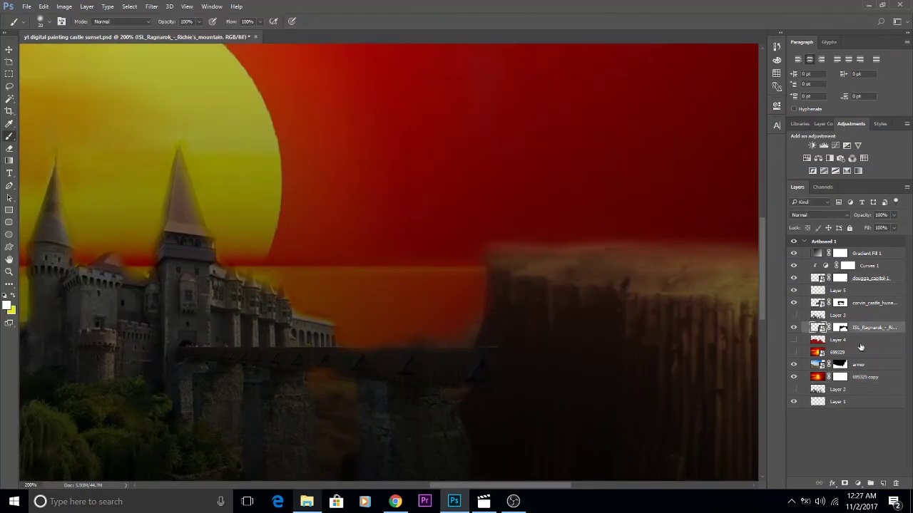
{"action": "key", "text": "Escape"}
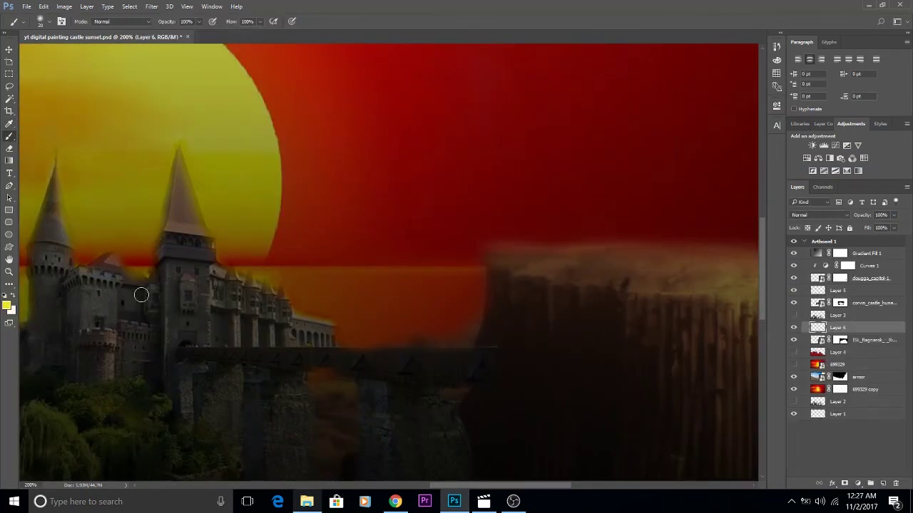
{"action": "scroll", "coordinate": [558, 307], "scroll_direction": "right", "scroll_amount": 5}
{"action": "left_click", "coordinate": [7, 305]}
{"action": "key", "text": "Return"}
Paint dark red strokes along the mesa's top and left edges
{"action": "left_click_drag", "start_coordinate": [261, 247], "coordinate": [412, 248]}
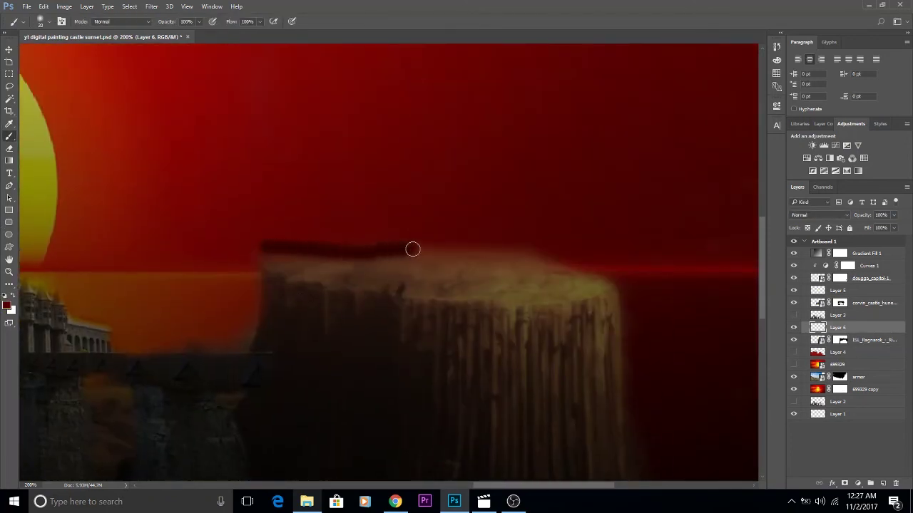
{"action": "key", "text": "ctrl+z"}
{"action": "left_click", "coordinate": [7, 305]}
{"action": "key", "text": "Return"}
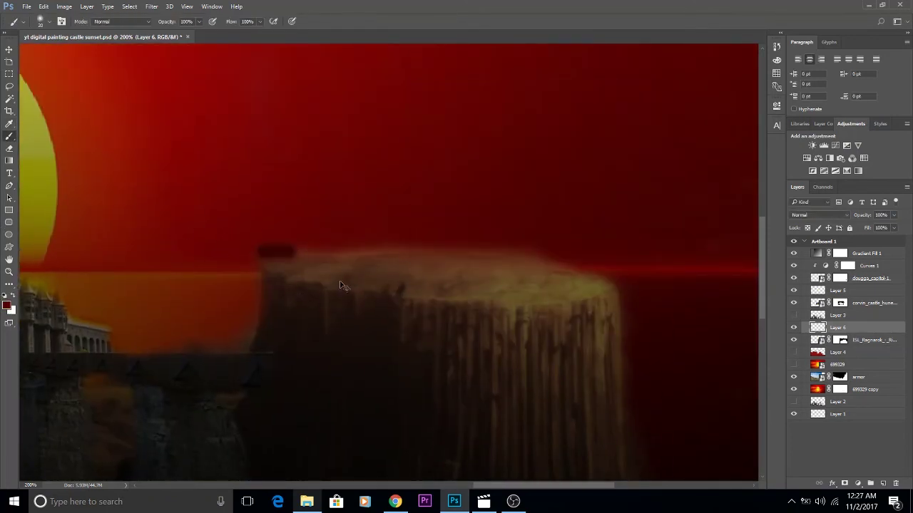
{"action": "scroll", "coordinate": [381, 371], "scroll_direction": "up", "scroll_amount": 5}
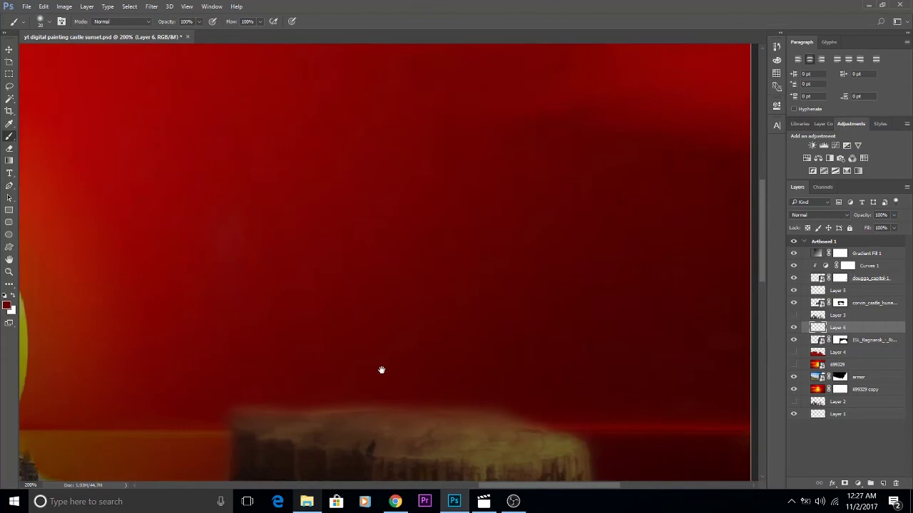
{"action": "left_click", "coordinate": [7, 305]}
{"action": "key", "text": "Return"}
{"action": "left_click_drag", "start_coordinate": [228, 442], "coordinate": [558, 433]}
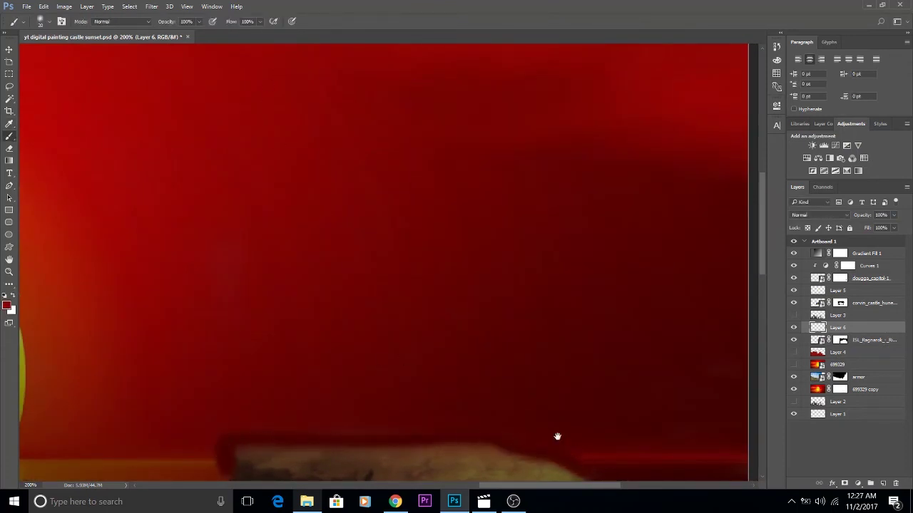
{"action": "scroll", "coordinate": [558, 434], "scroll_direction": "down", "scroll_amount": 3}
{"action": "scroll", "coordinate": [440, 362], "scroll_direction": "down", "scroll_amount": 2}
{"action": "left_click_drag", "start_coordinate": [72, 167], "coordinate": [58, 228]}
Change the painted layer's blend mode, trying Color Burn, then Overlay and the next mode
{"action": "left_click", "coordinate": [820, 215]}
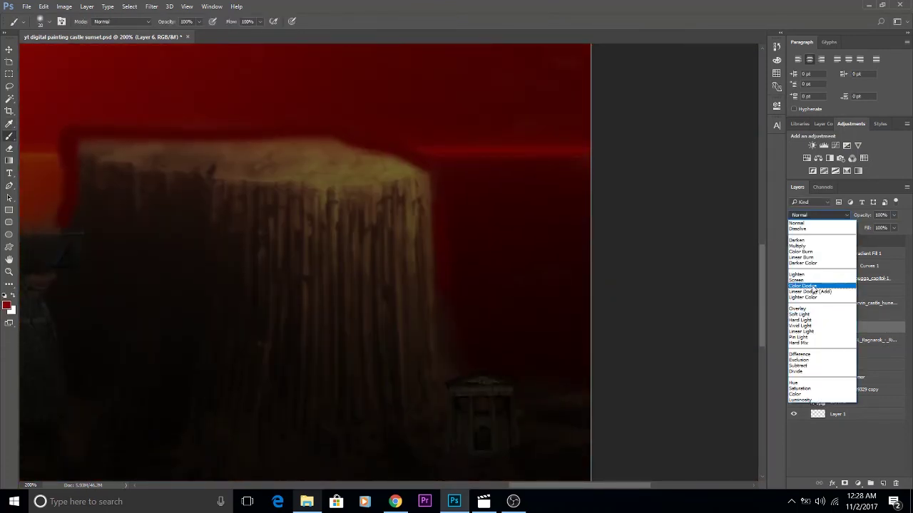
{"action": "left_click", "coordinate": [818, 253]}
{"action": "key", "text": "Down"}
{"action": "key", "text": "Down"}
{"action": "key", "text": "Down"}
{"action": "key", "text": "Down"}
{"action": "key", "text": "Down"}
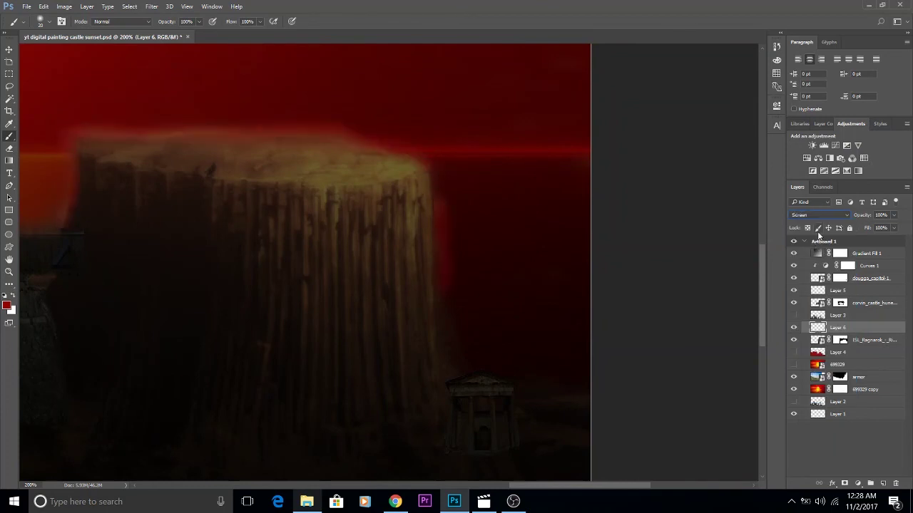
{"action": "key", "text": "Down"}
{"action": "key", "text": "Down"}
{"action": "key", "text": "Down"}
Add a Levels adjustment above Gradient Fill 1, darkening midtones and raising the black point
{"action": "scroll", "coordinate": [593, 236], "scroll_direction": "down", "scroll_amount": 3}
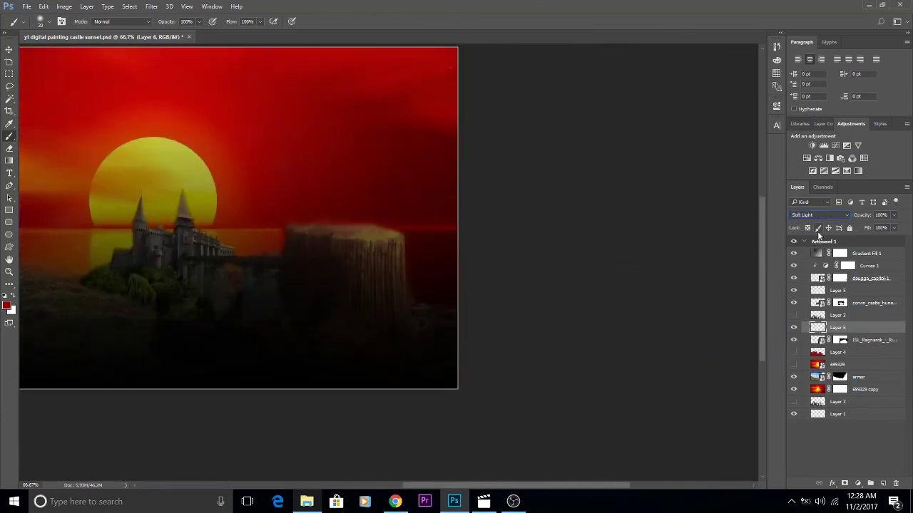
{"action": "left_click", "coordinate": [866, 253]}
{"action": "left_click", "coordinate": [824, 145]}
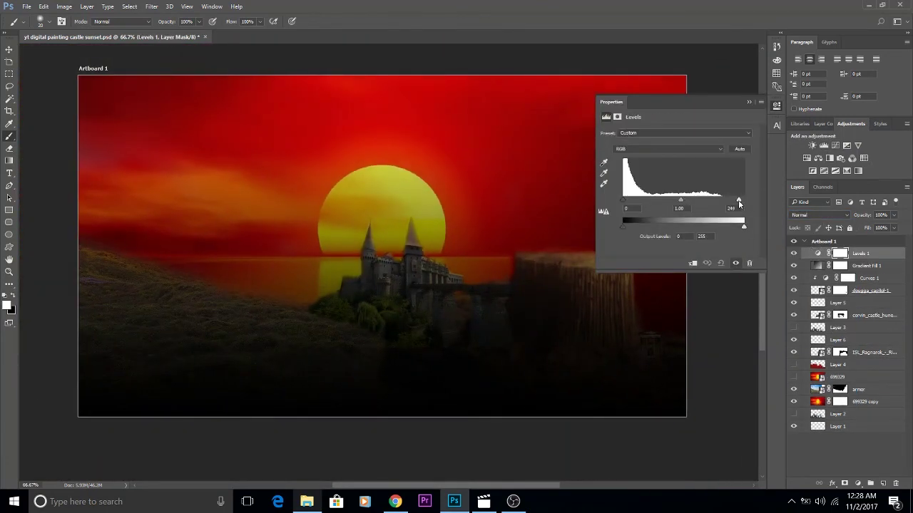
{"action": "left_click_drag", "start_coordinate": [684, 201], "coordinate": [695, 202]}
{"action": "left_click_drag", "start_coordinate": [631, 205], "coordinate": [629, 204]}
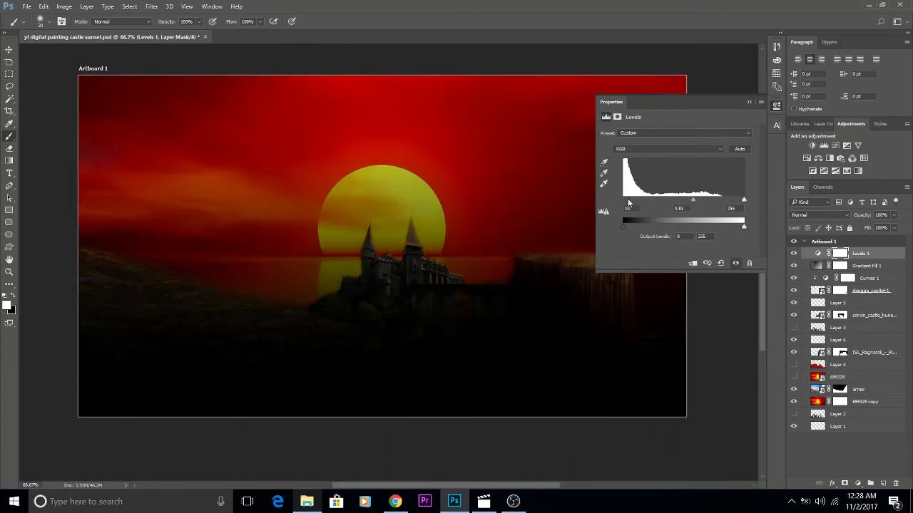
{"action": "left_click", "coordinate": [750, 102]}
Add a Curves adjustment and reshape three curve points to darken the tones
{"action": "left_click", "coordinate": [835, 146]}
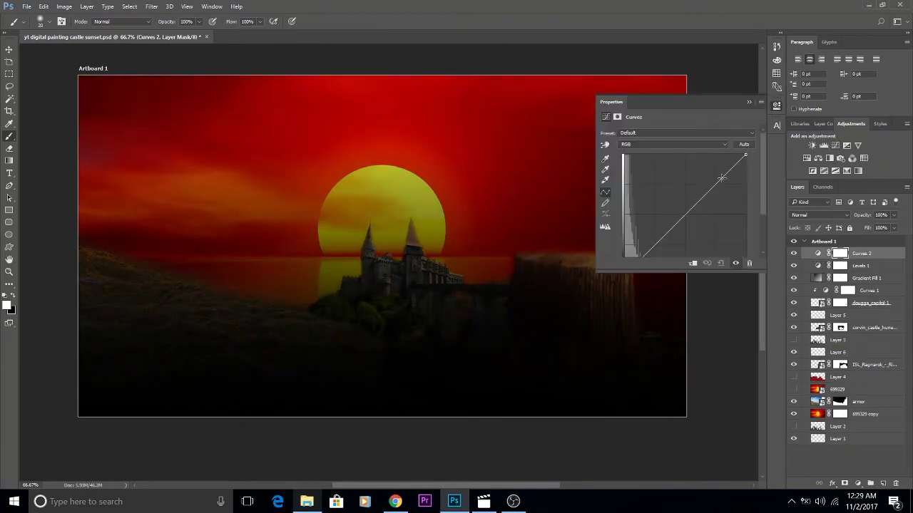
{"action": "left_click_drag", "start_coordinate": [685, 206], "coordinate": [684, 207]}
{"action": "left_click_drag", "start_coordinate": [662, 235], "coordinate": [660, 242]}
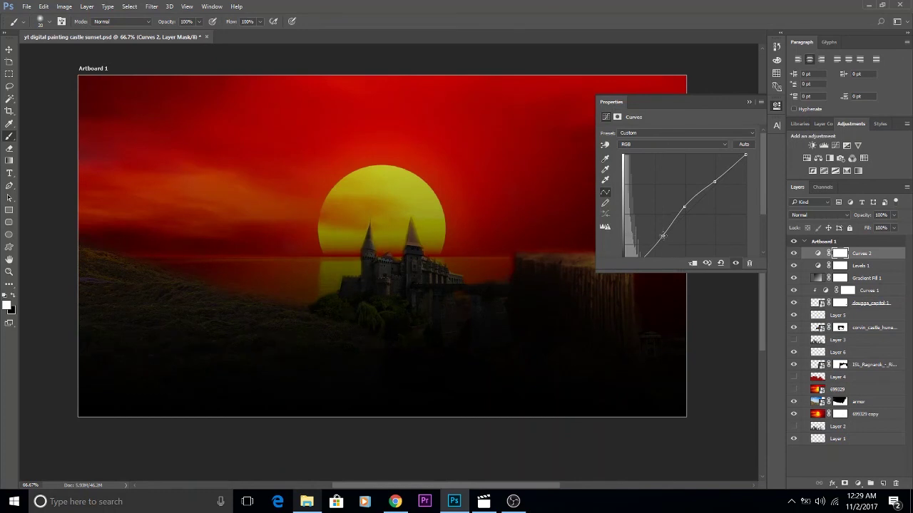
{"action": "left_click_drag", "start_coordinate": [714, 181], "coordinate": [719, 174]}
{"action": "left_click", "coordinate": [748, 102]}
Add a reversed radial Gradient Fill vignette at 243% scale that darkens the edges
{"action": "left_click", "coordinate": [857, 483]}
{"action": "left_click", "coordinate": [835, 270]}
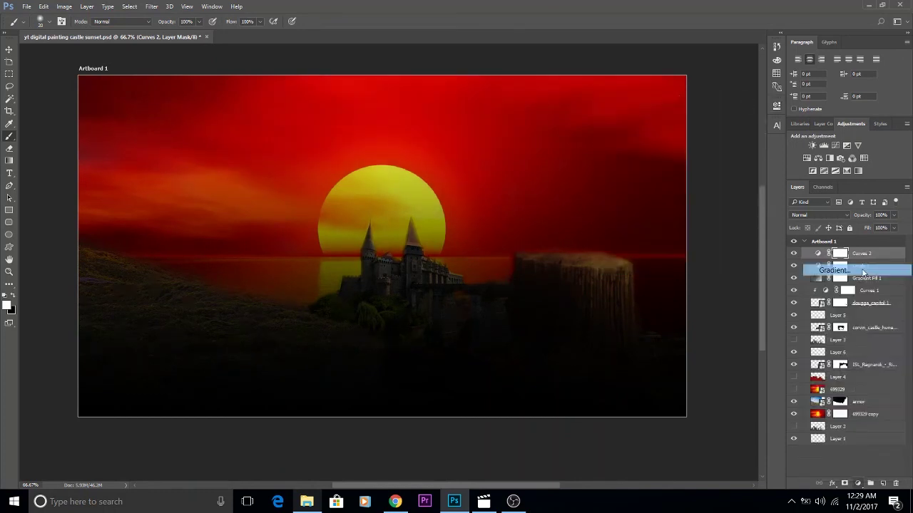
{"action": "left_click", "coordinate": [625, 123]}
{"action": "left_click", "coordinate": [596, 158]}
{"action": "double_click", "coordinate": [550, 171]}
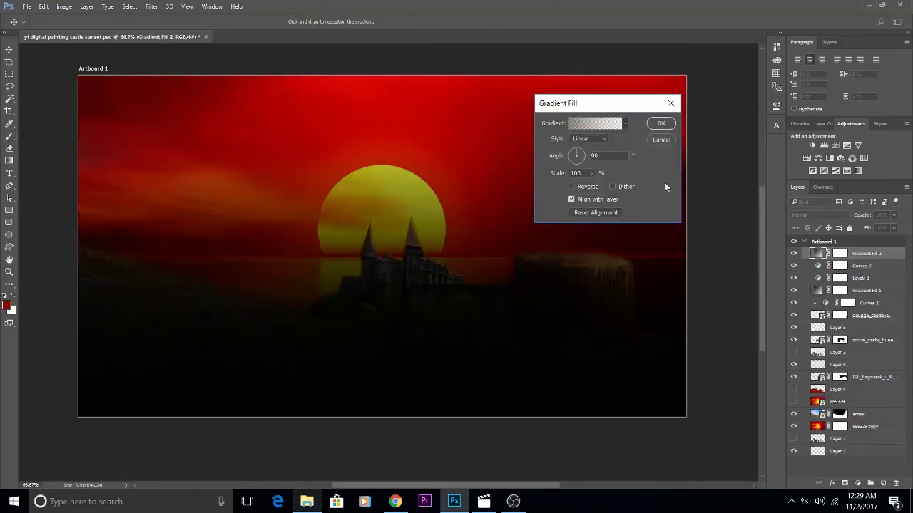
{"action": "left_click", "coordinate": [571, 187]}
{"action": "left_click", "coordinate": [599, 138]}
{"action": "left_click", "coordinate": [597, 147]}
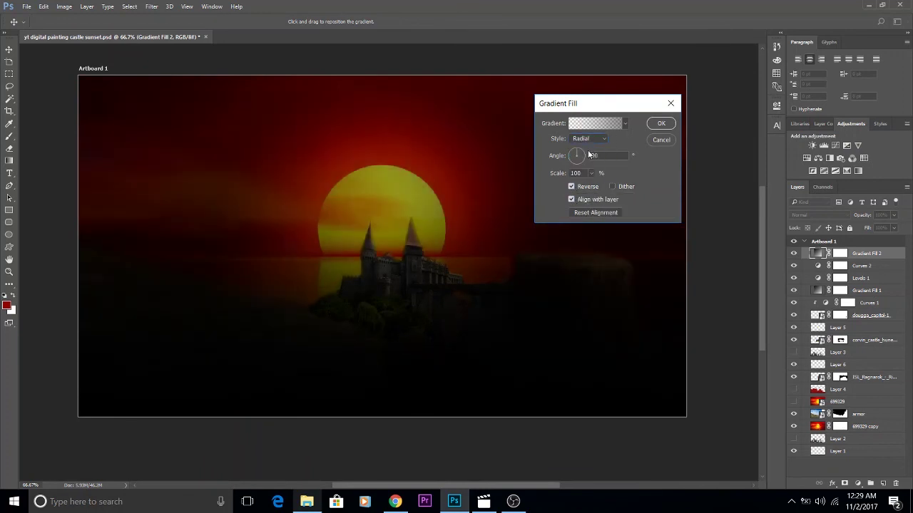
{"action": "left_click", "coordinate": [591, 173]}
{"action": "left_click_drag", "start_coordinate": [588, 184], "coordinate": [597, 185]}
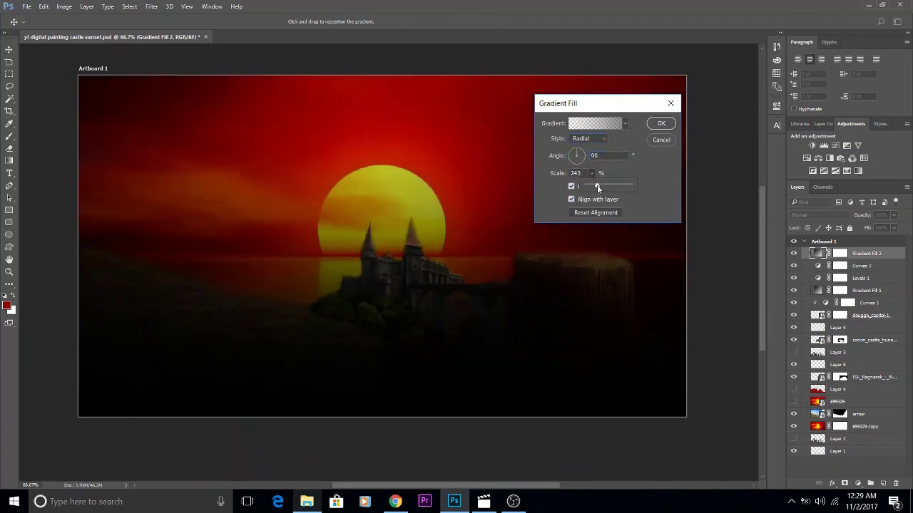
{"action": "left_click", "coordinate": [661, 124]}
{"action": "key", "text": "b"}
{"action": "key", "text": "v"}
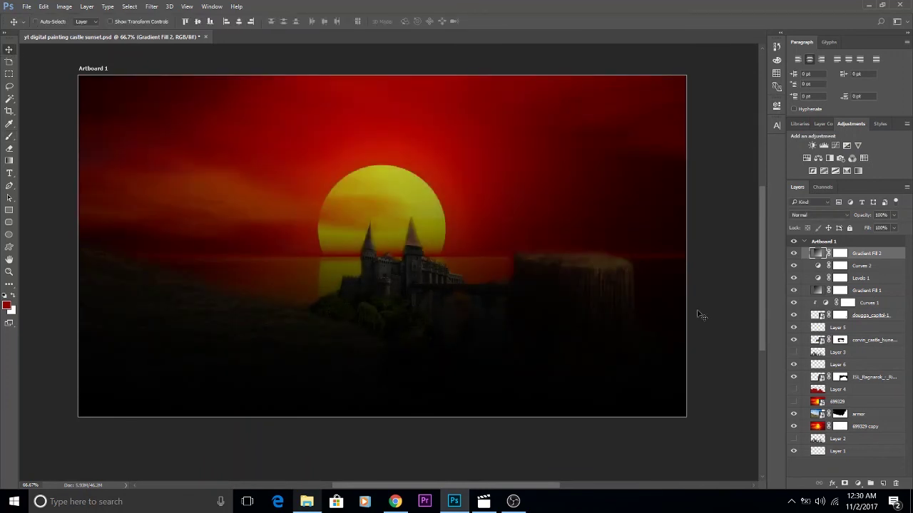